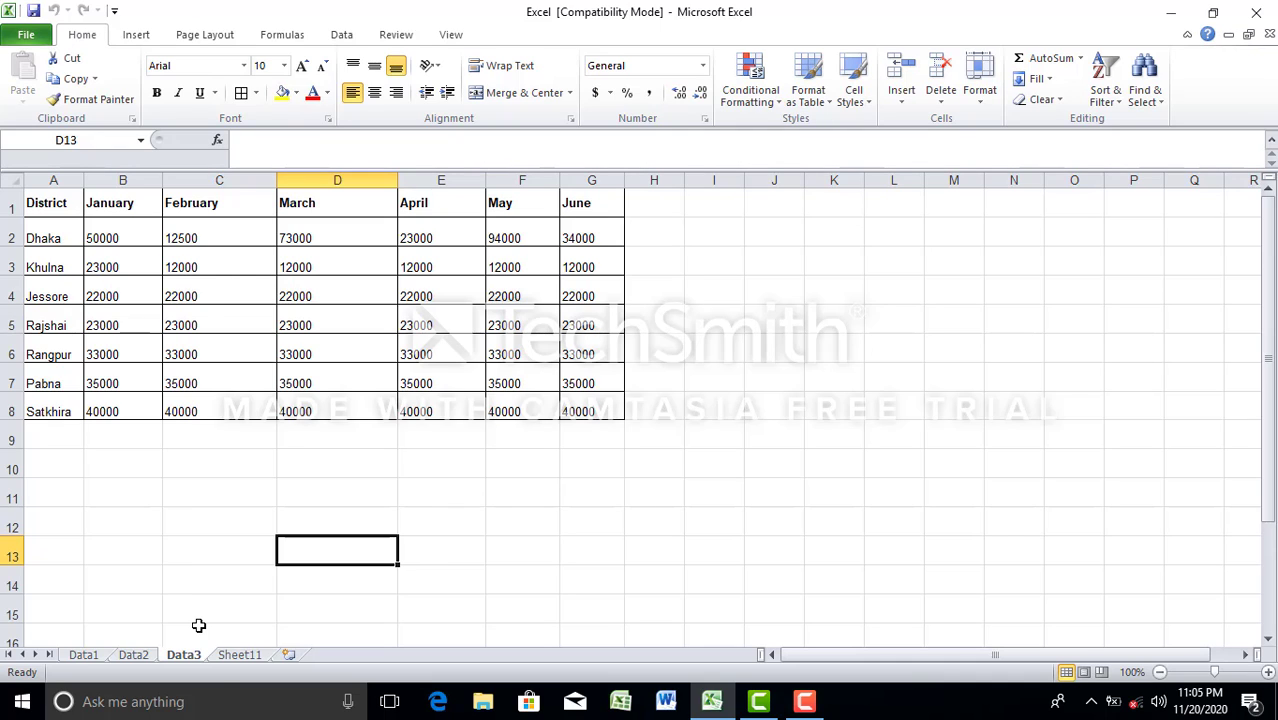
# Step: Rename the Sheet11 worksheet as Total
pyautogui.rightClick(230, 655)
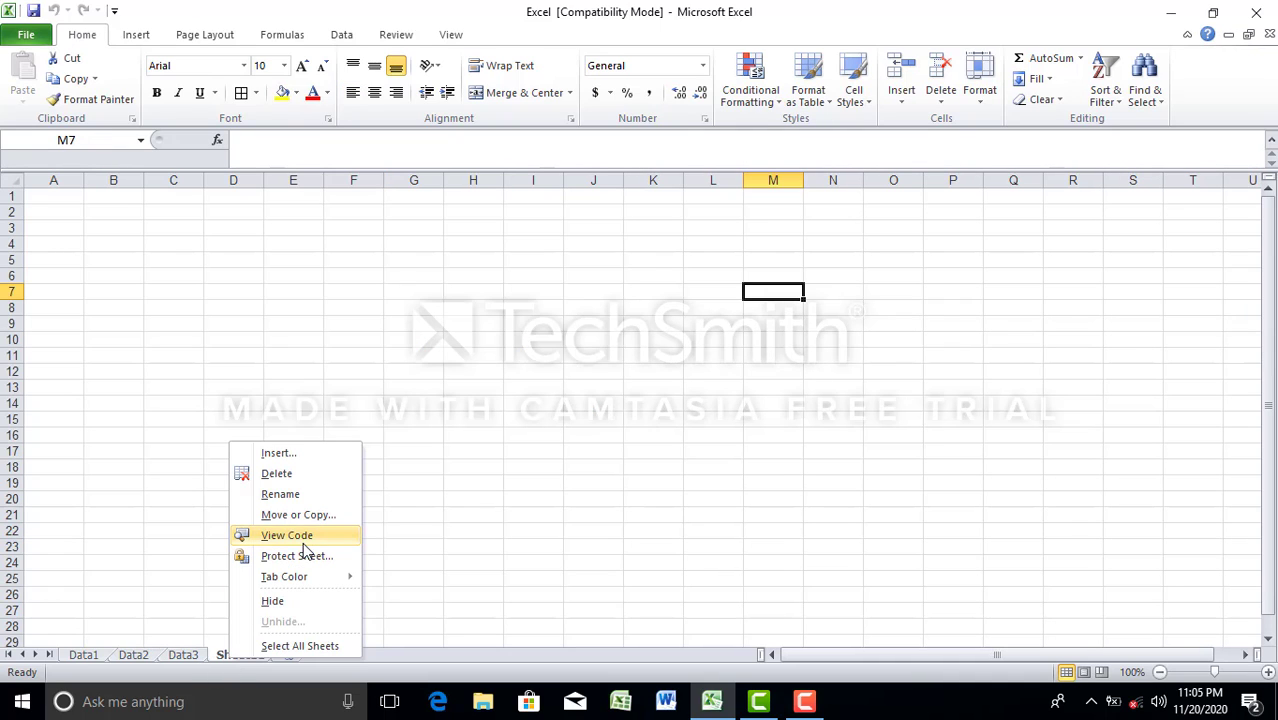
pyautogui.click(290, 495)
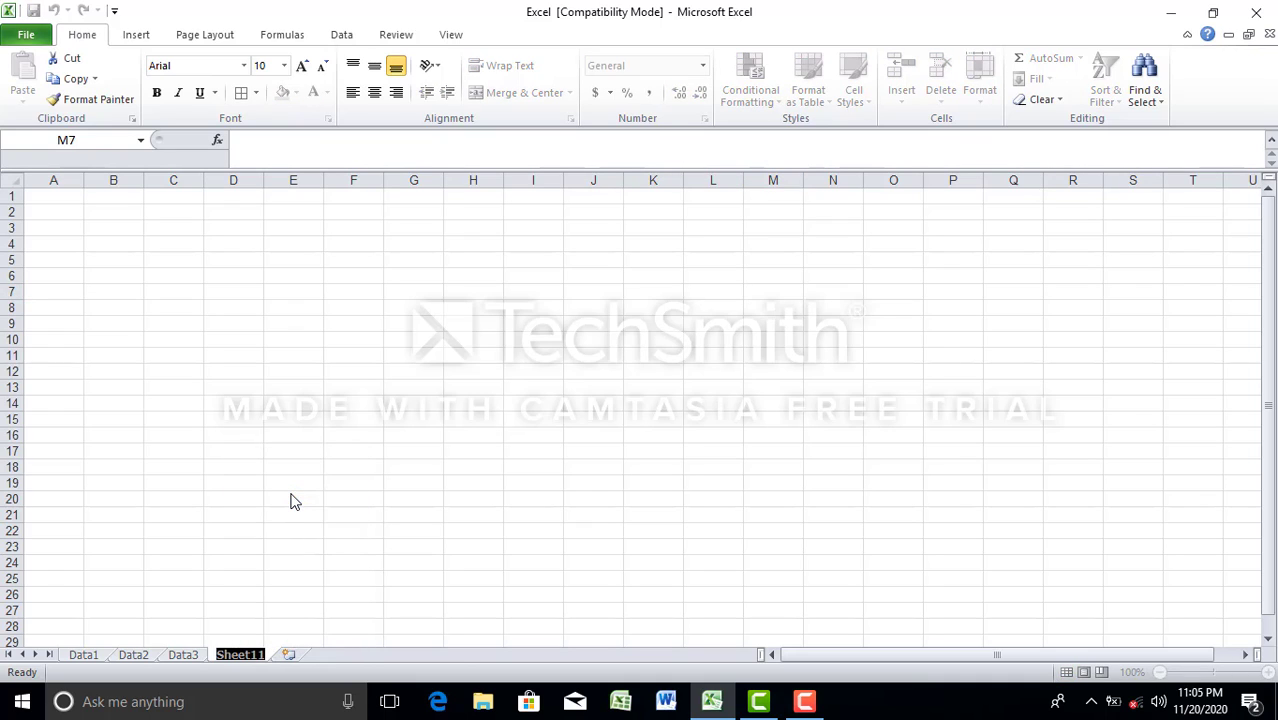
pyautogui.write('T')
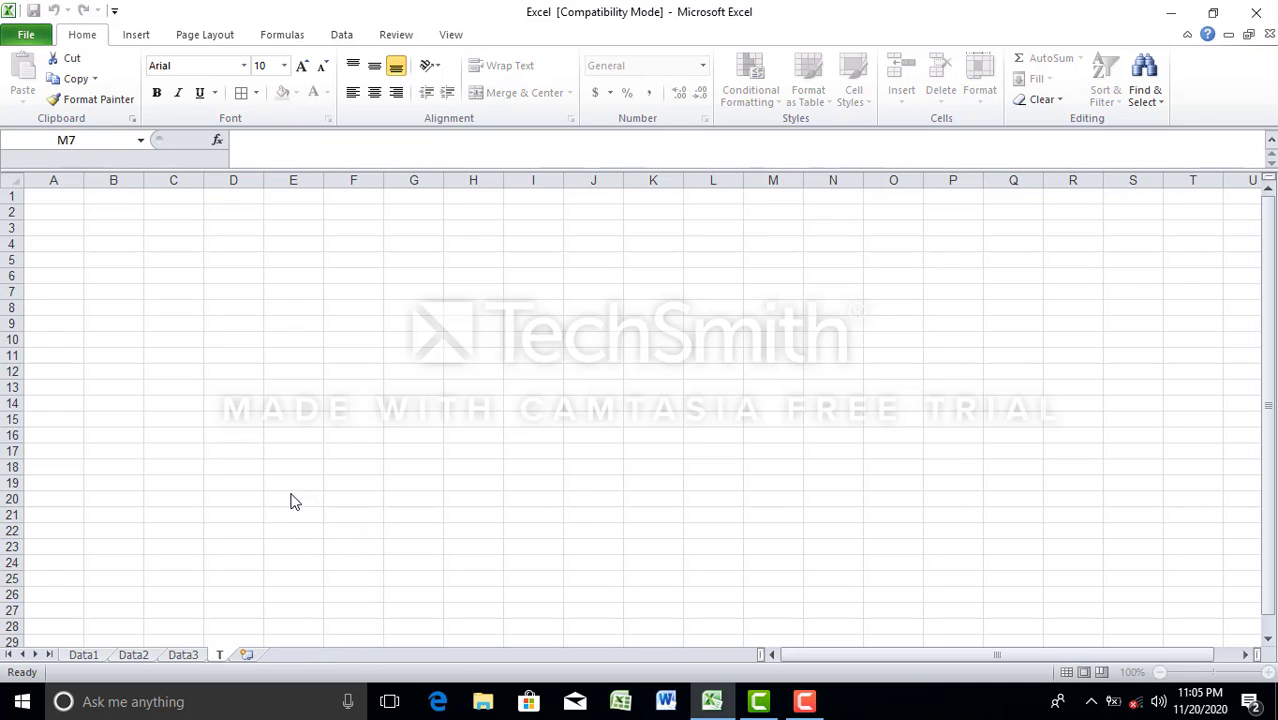
pyautogui.write('otal')
pyautogui.click(293, 499)
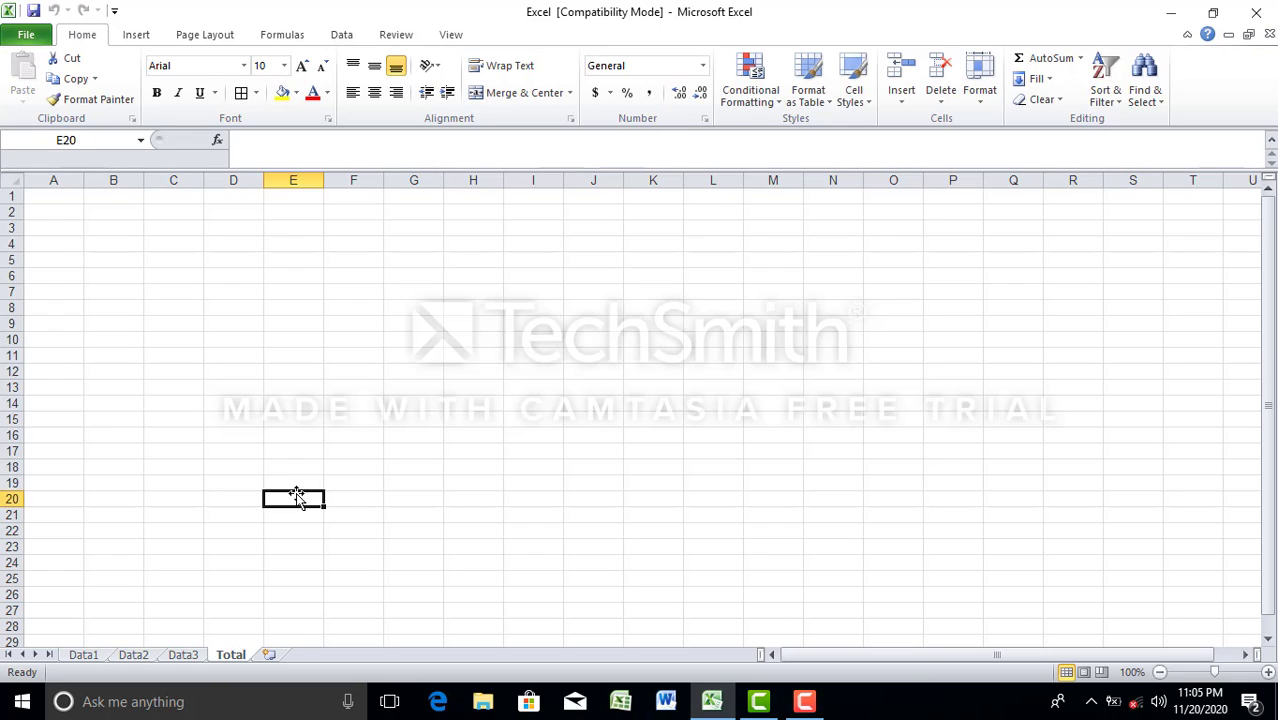
# Step: Review the Data1, Data2 and Data3 sheets, and start a Consolidate at cell E20 of the Total sheet with the Sum function
pyautogui.click(90, 654)
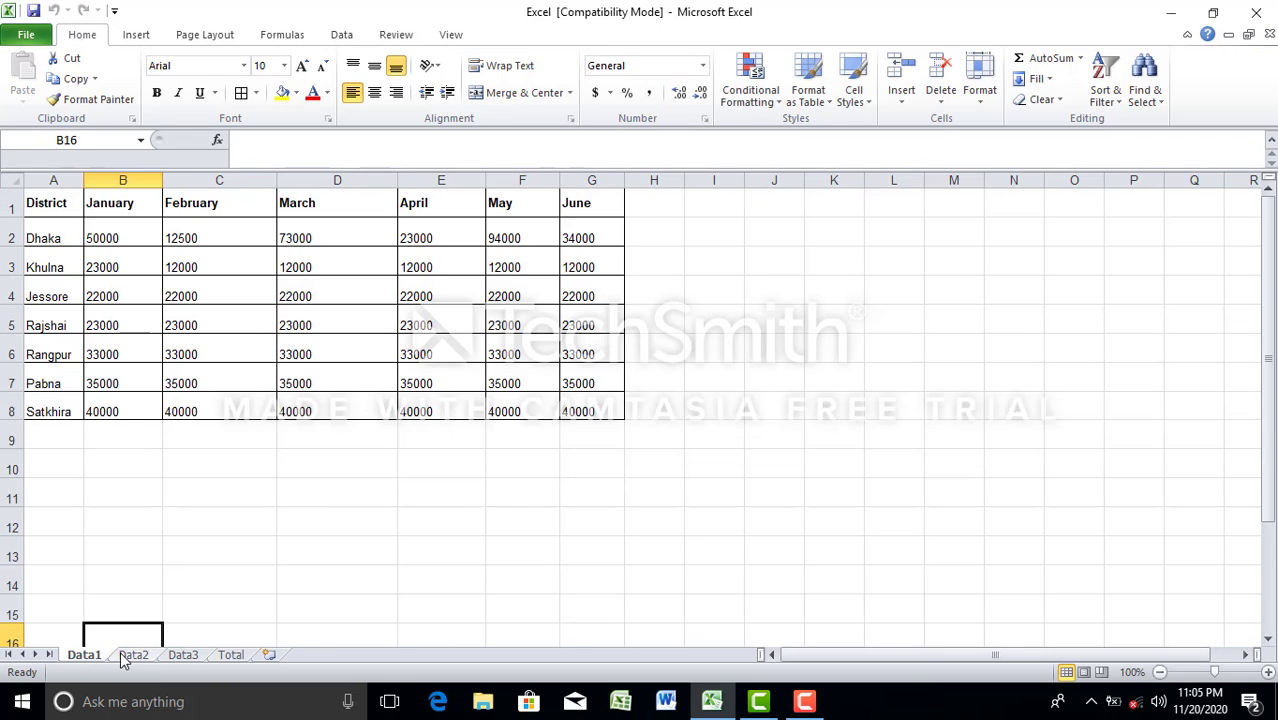
pyautogui.click(140, 656)
pyautogui.click(195, 658)
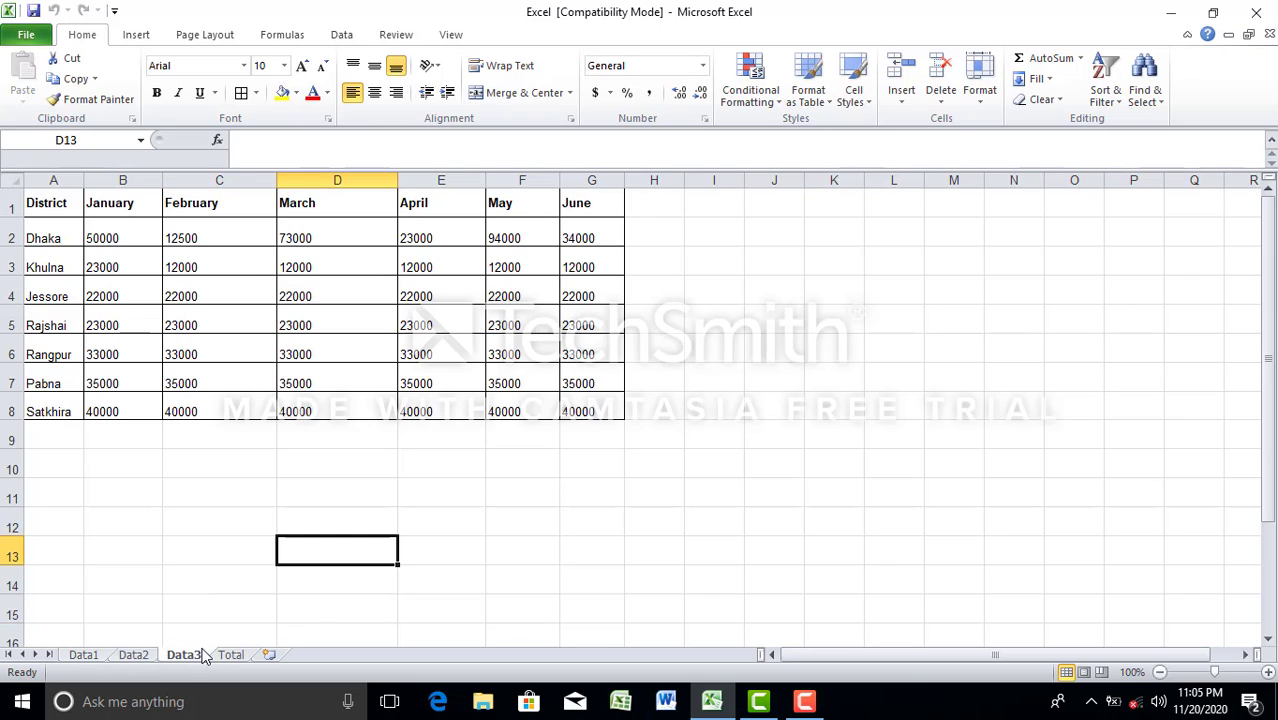
pyautogui.click(230, 658)
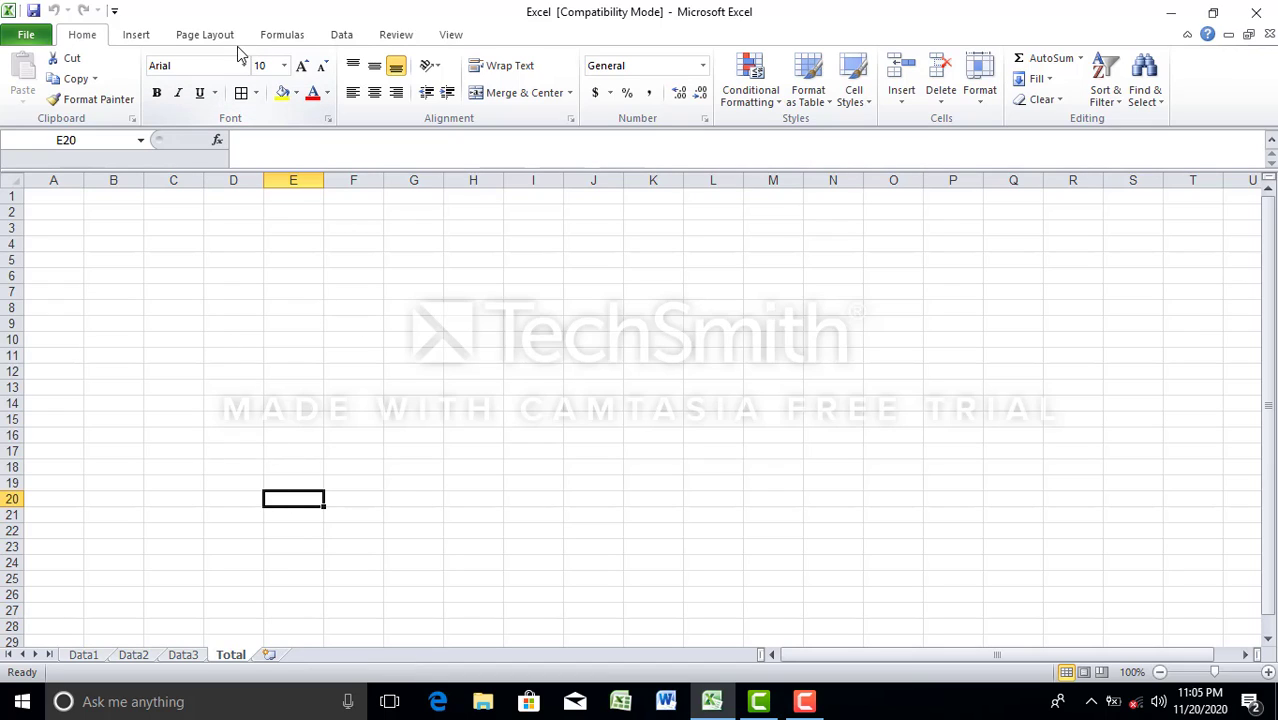
pyautogui.click(343, 36)
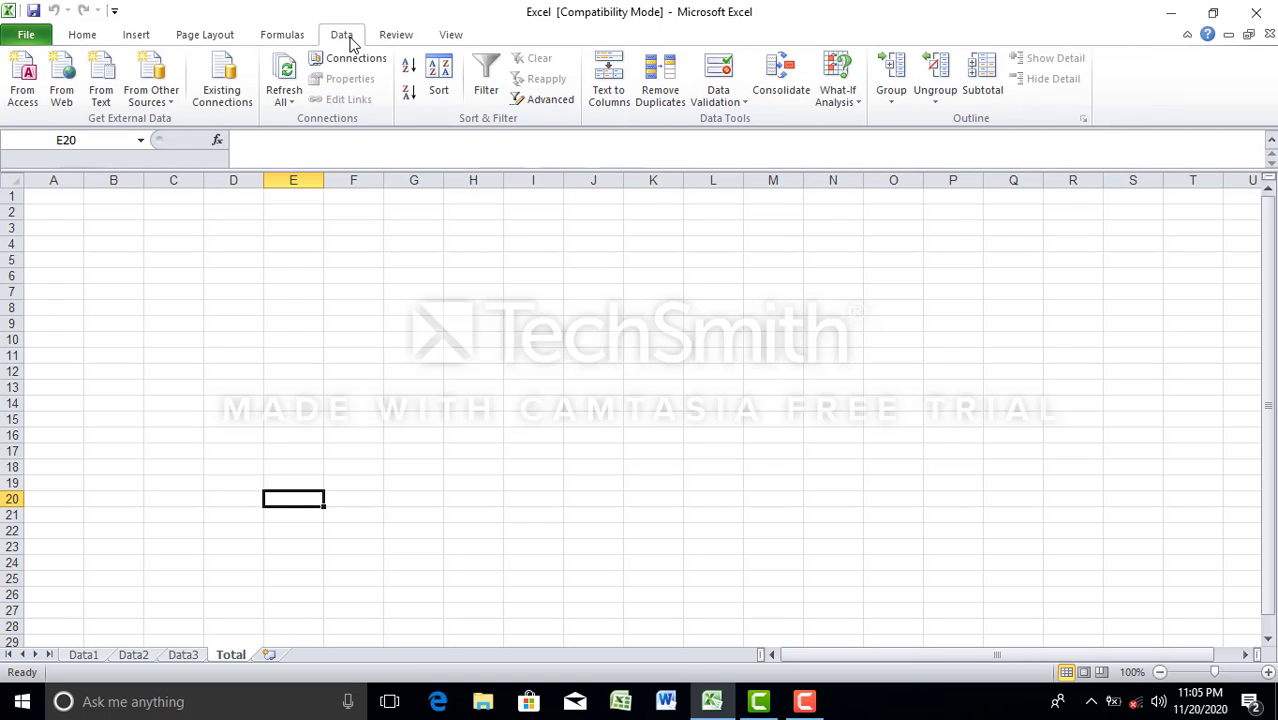
pyautogui.click(797, 78)
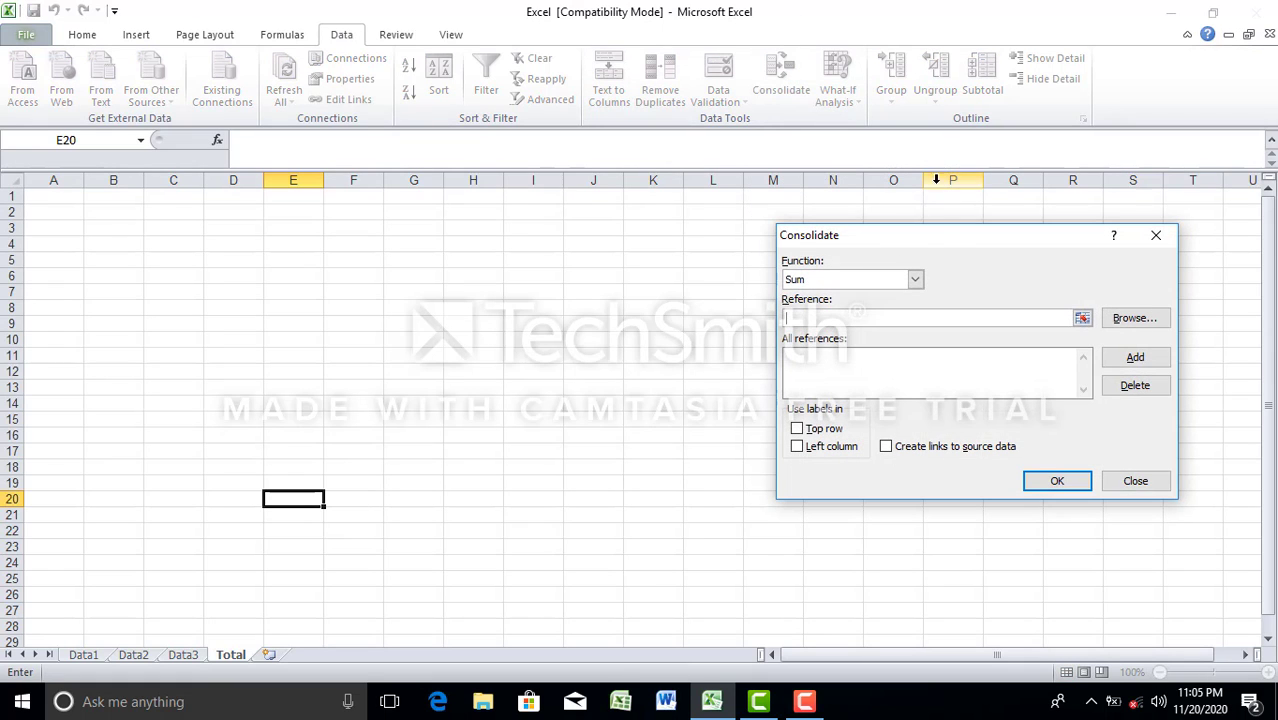
pyautogui.click(917, 283)
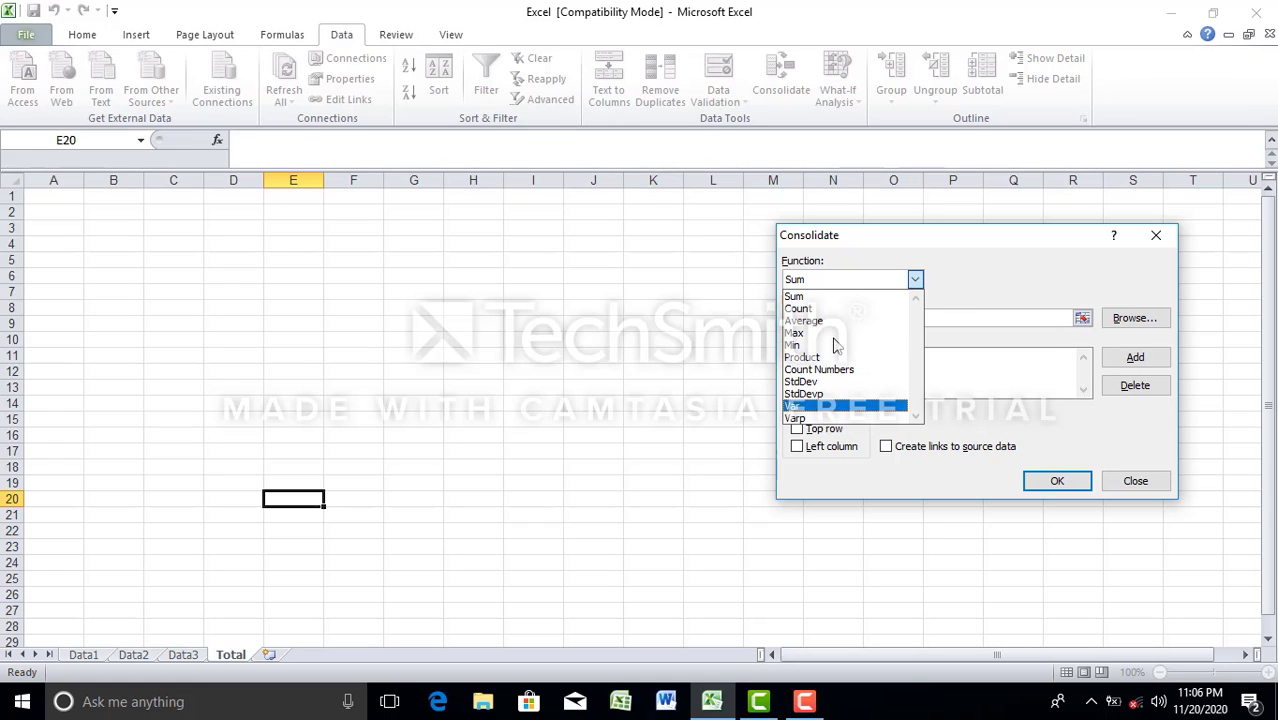
pyautogui.click(1016, 258)
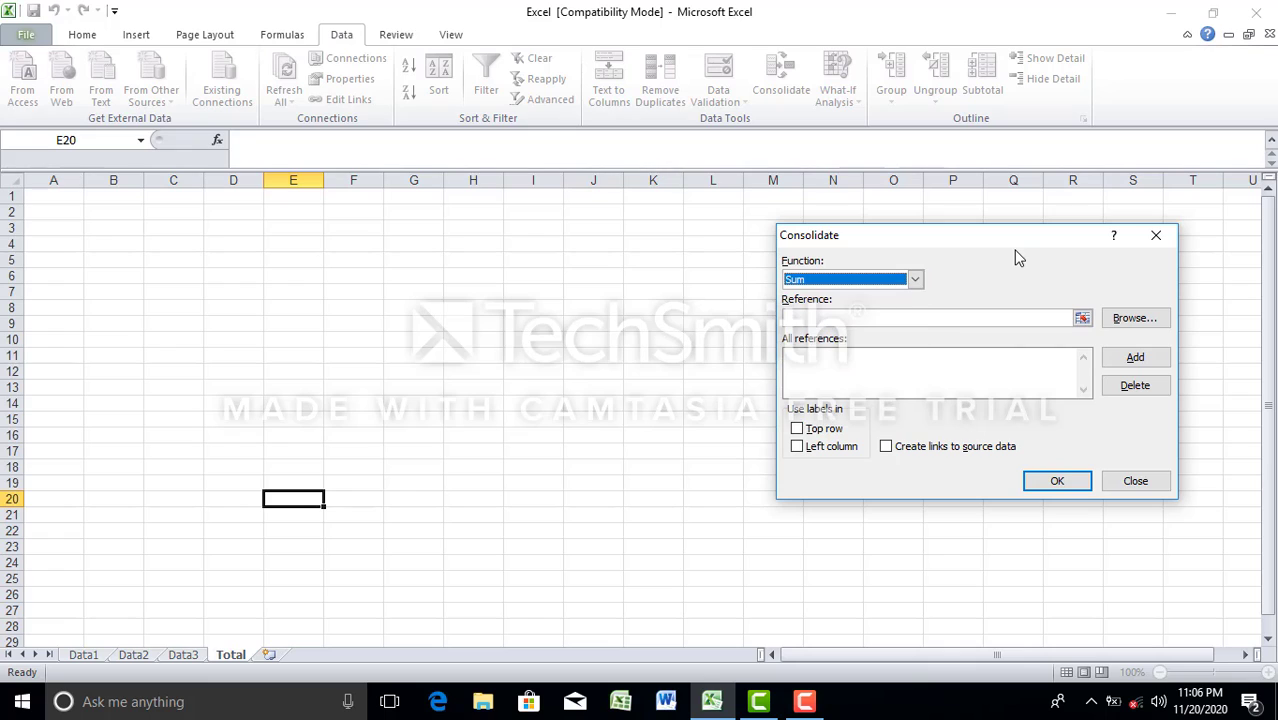
pyautogui.click(840, 284)
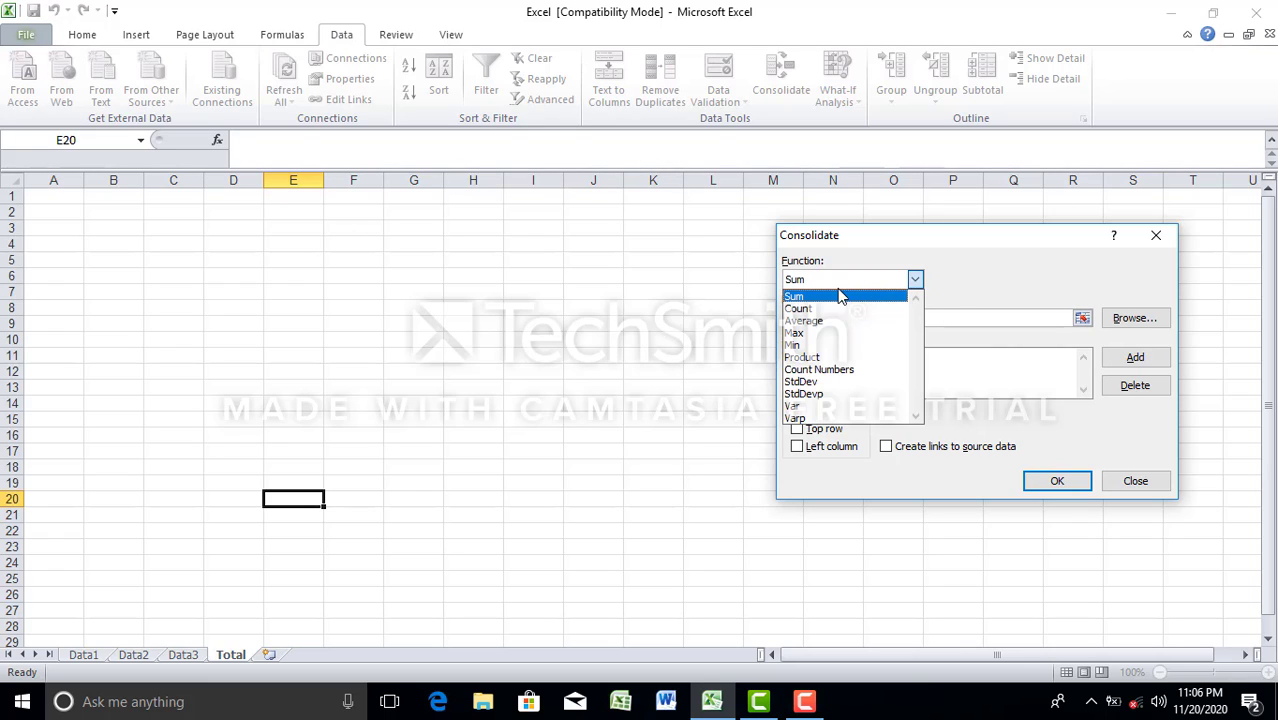
pyautogui.click(828, 292)
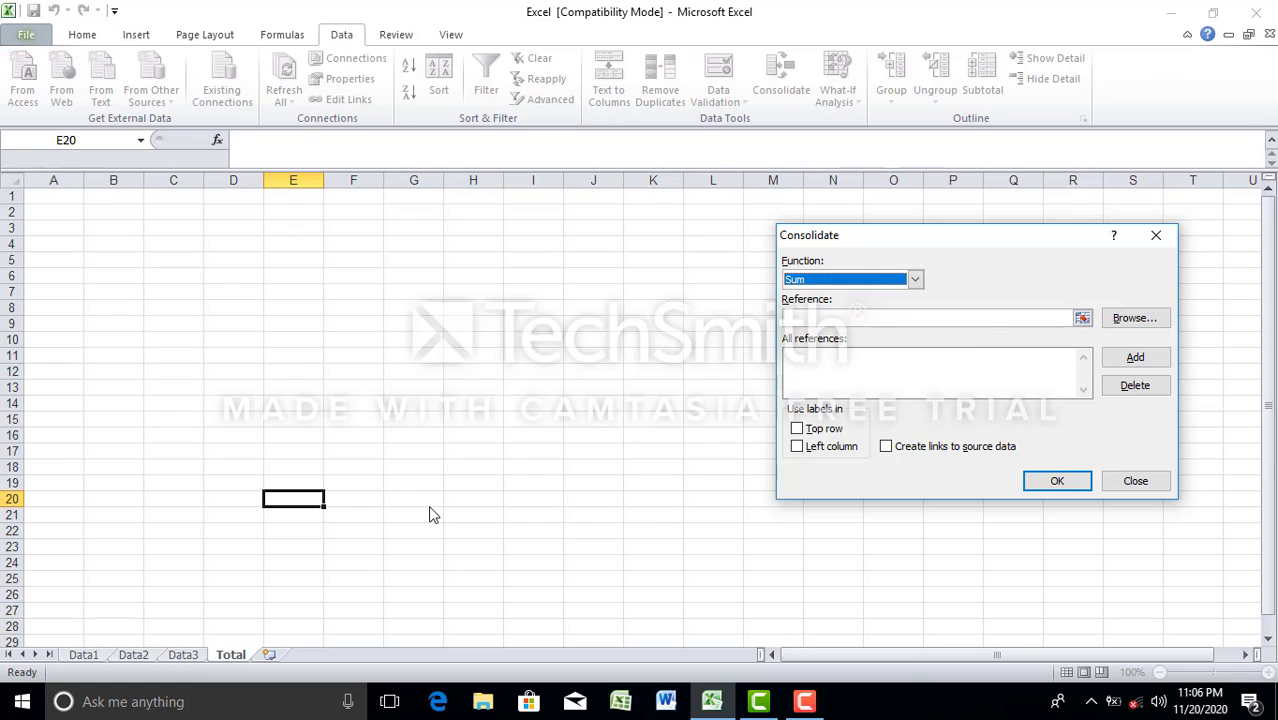
# Step: Add the Data1 table, range A1:G8 including its headings, as the first consolidation reference
pyautogui.click(1083, 318)
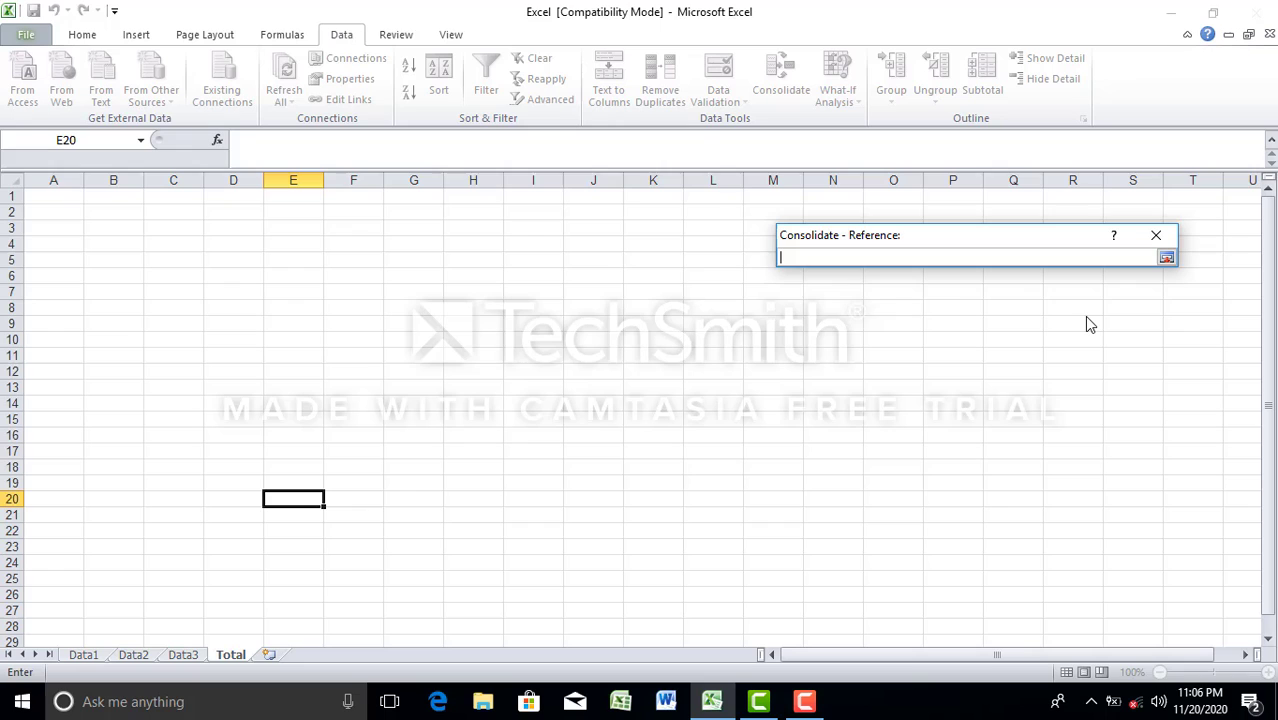
pyautogui.click(81, 655)
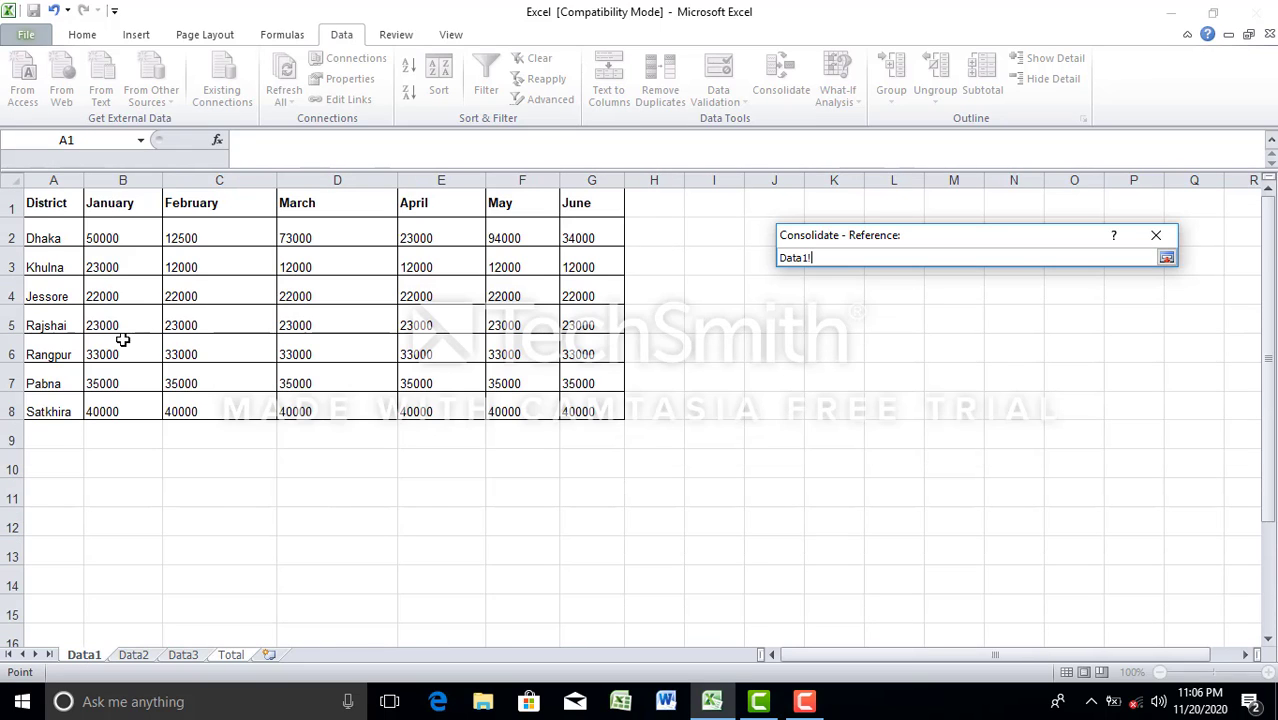
pyautogui.moveTo(48, 203); pyautogui.dragTo(582, 404)
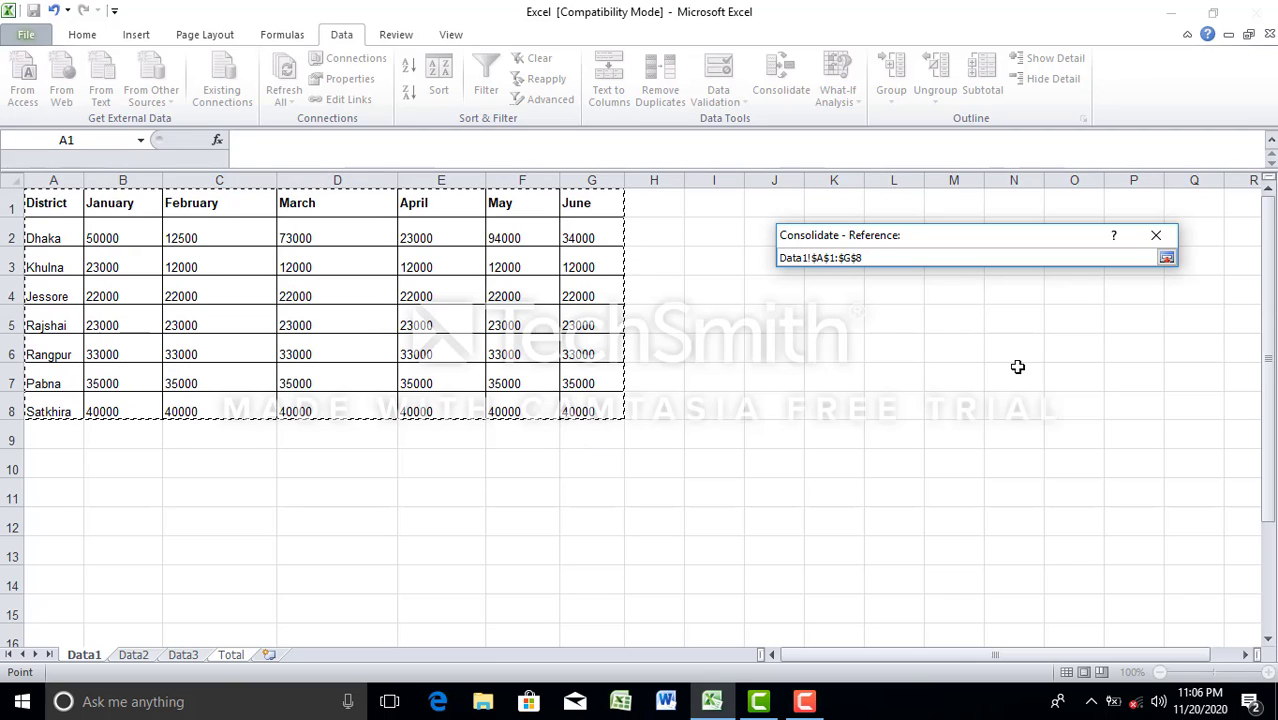
pyautogui.click(1167, 258)
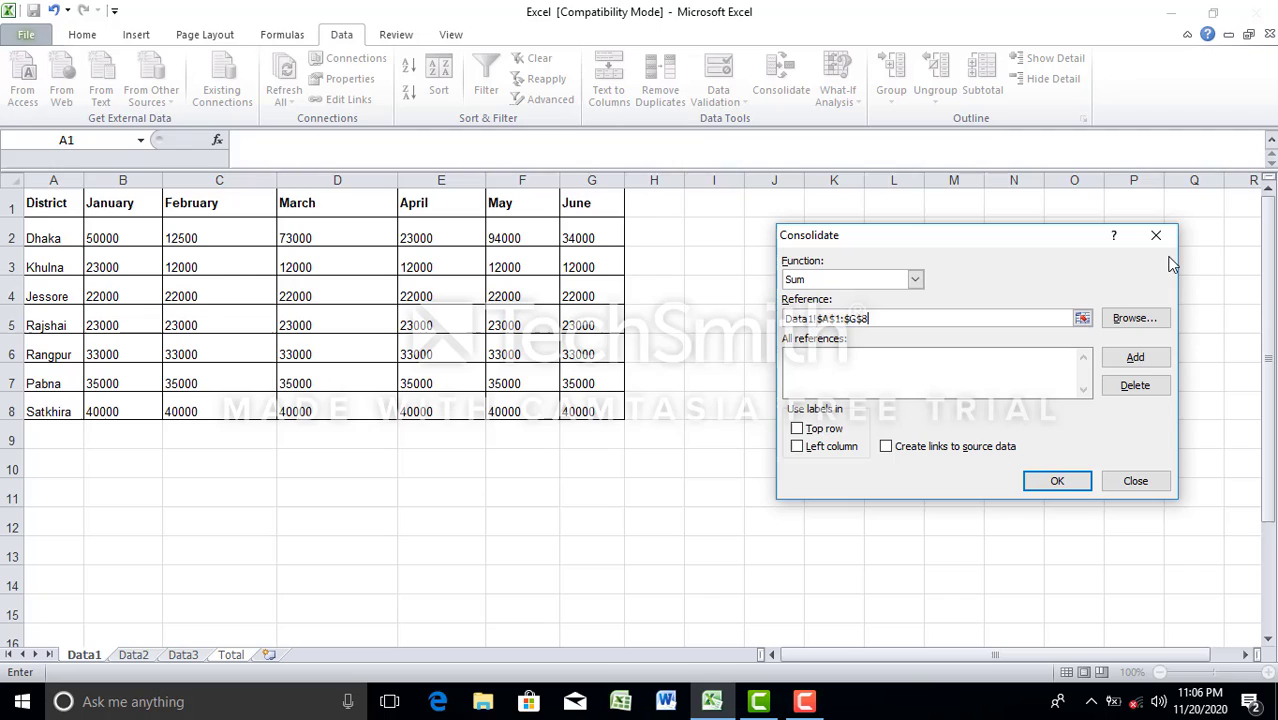
pyautogui.click(1145, 362)
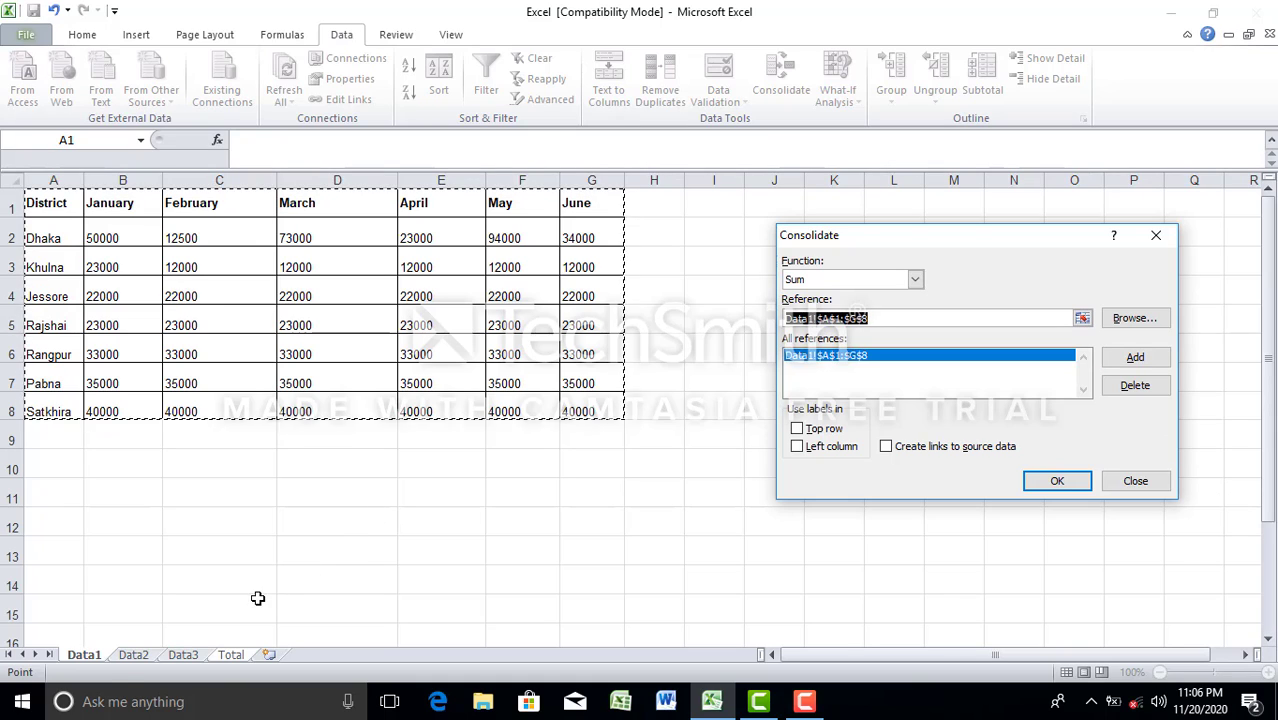
# Step: Add the same range A1:G8 from the Data2 and Data3 sheets to the consolidation references
pyautogui.click(131, 655)
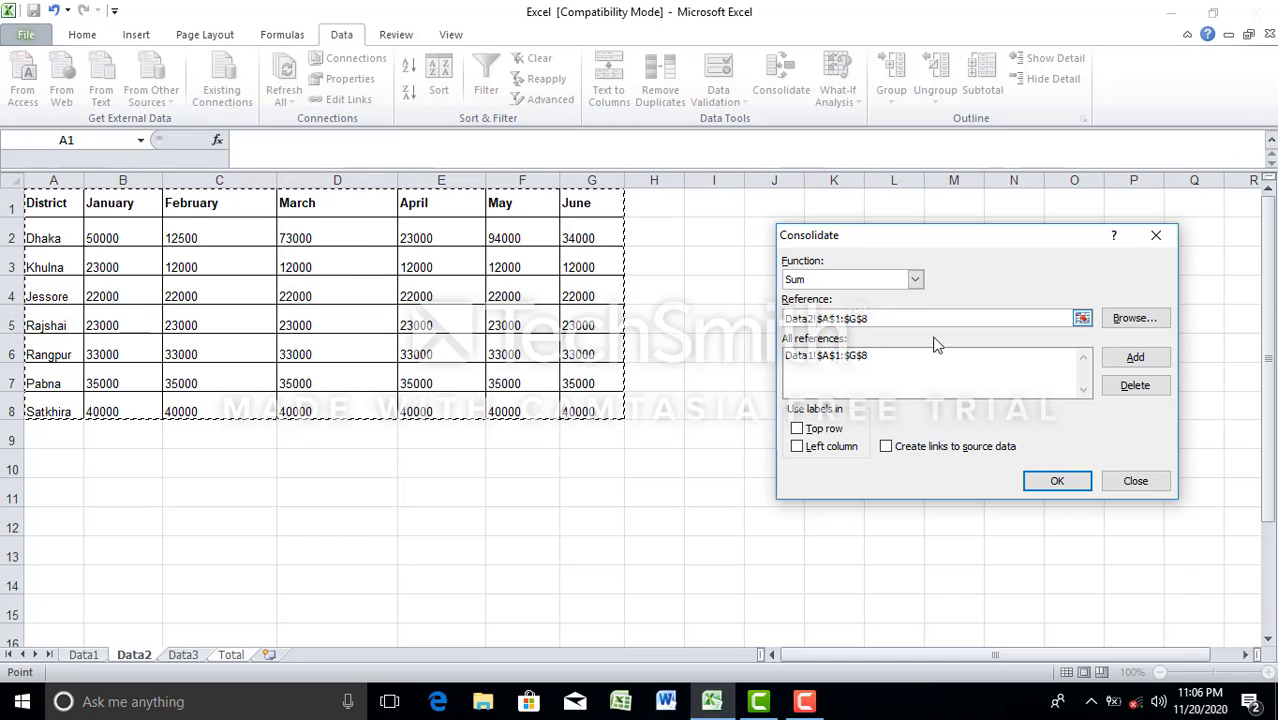
pyautogui.click(1133, 359)
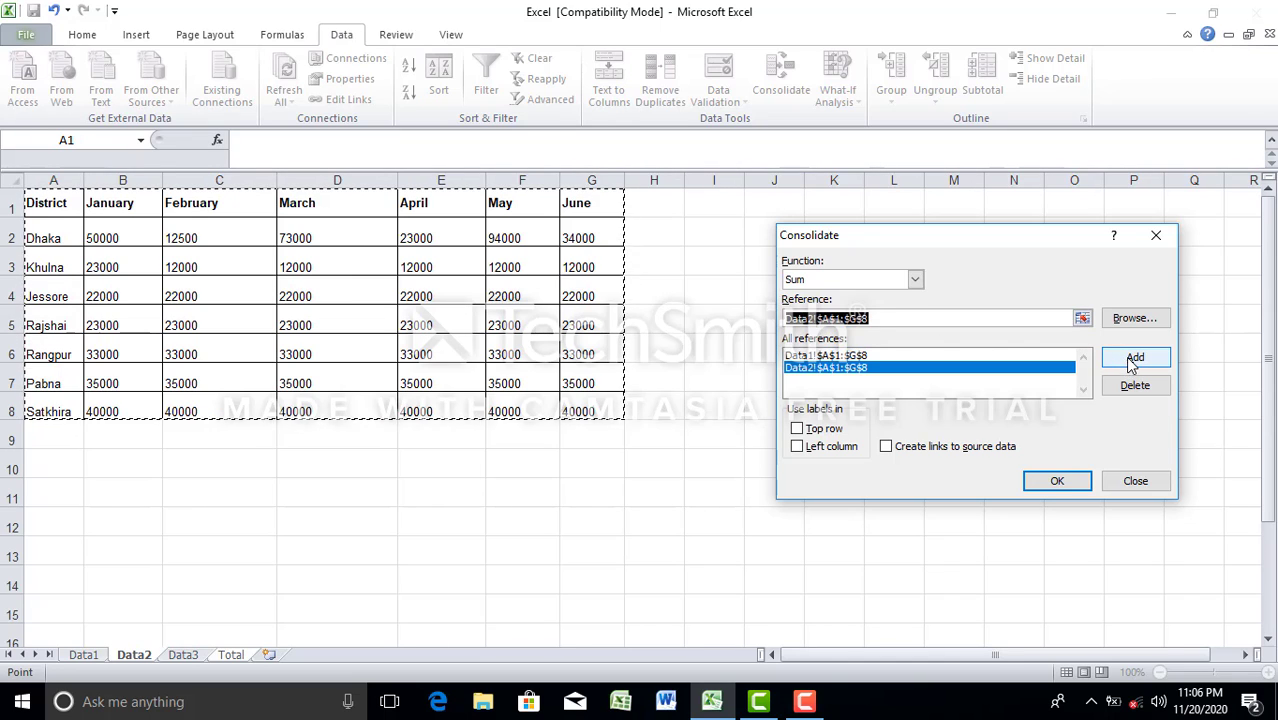
pyautogui.click(184, 653)
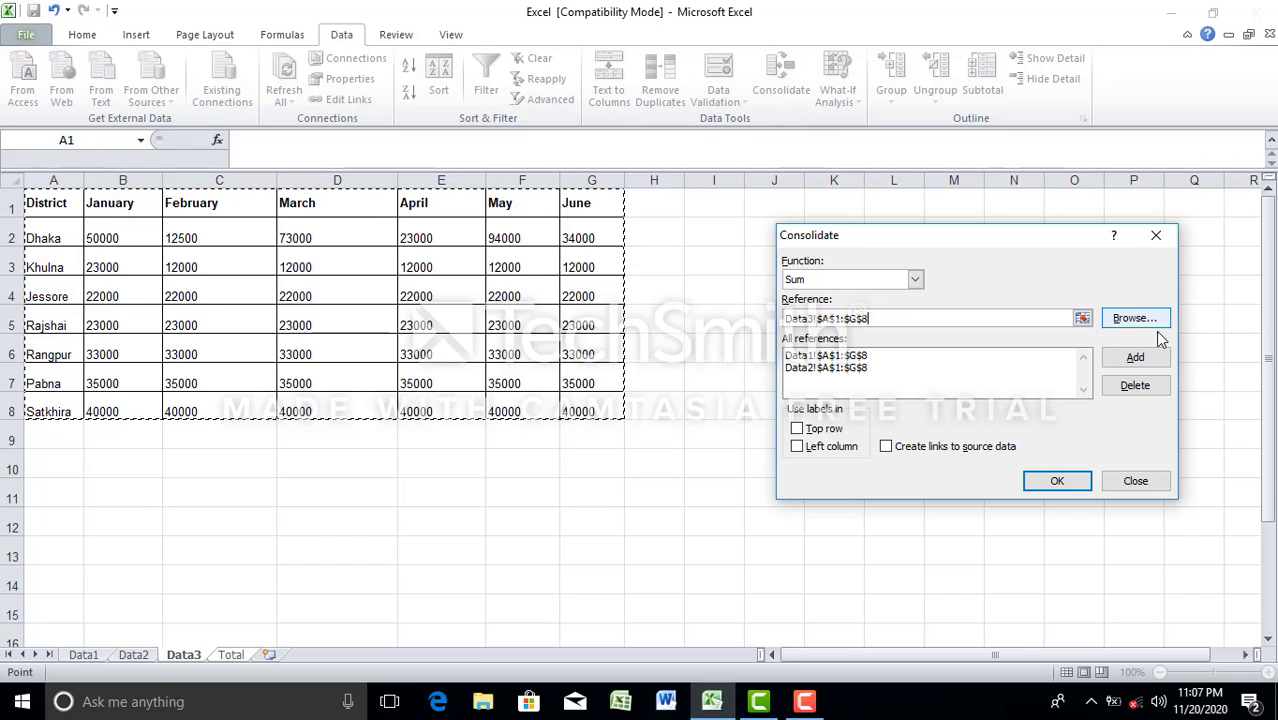
pyautogui.click(1133, 360)
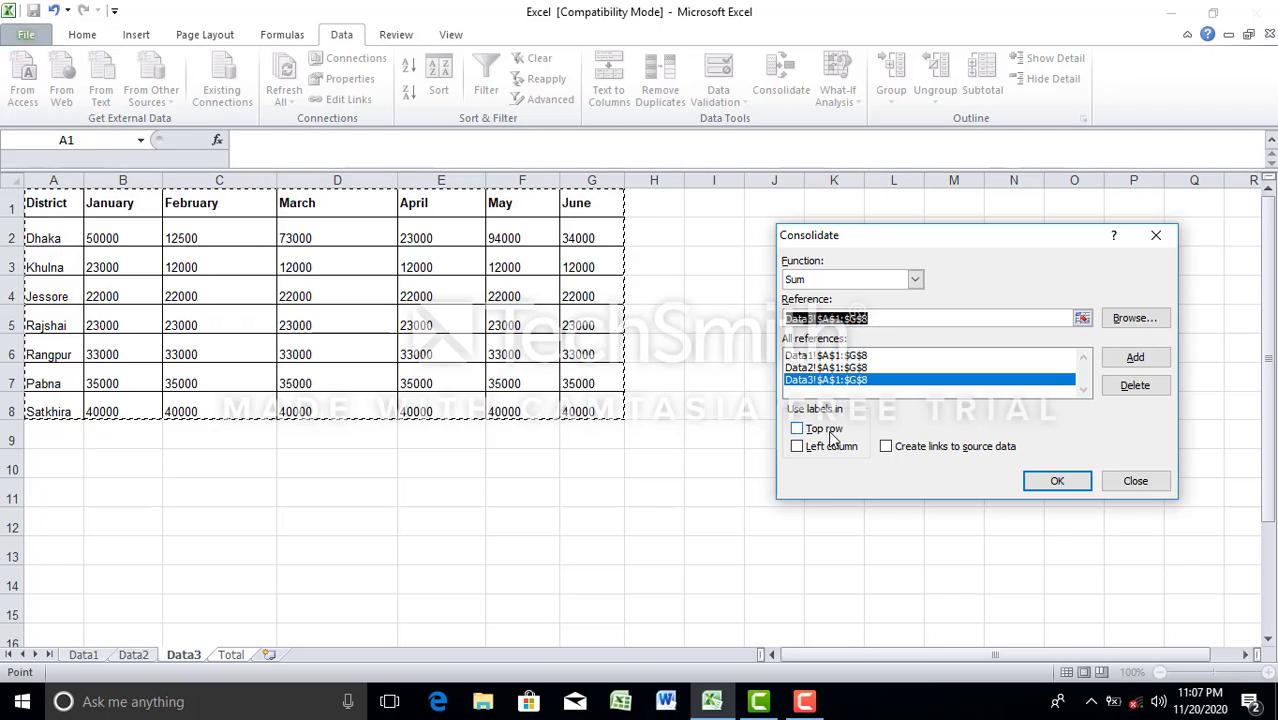
# Step: Use labels from the top row and left column, create links to the source data, and run the consolidation
pyautogui.click(826, 429)
pyautogui.click(827, 448)
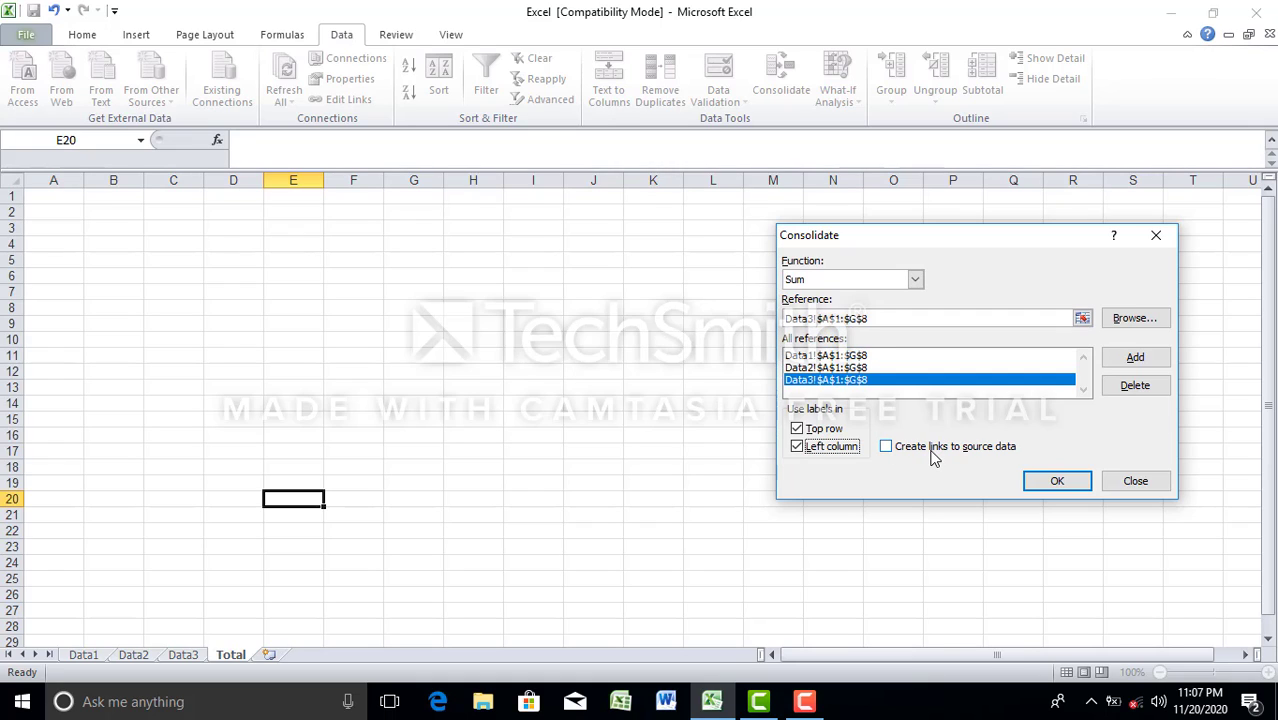
pyautogui.click(932, 452)
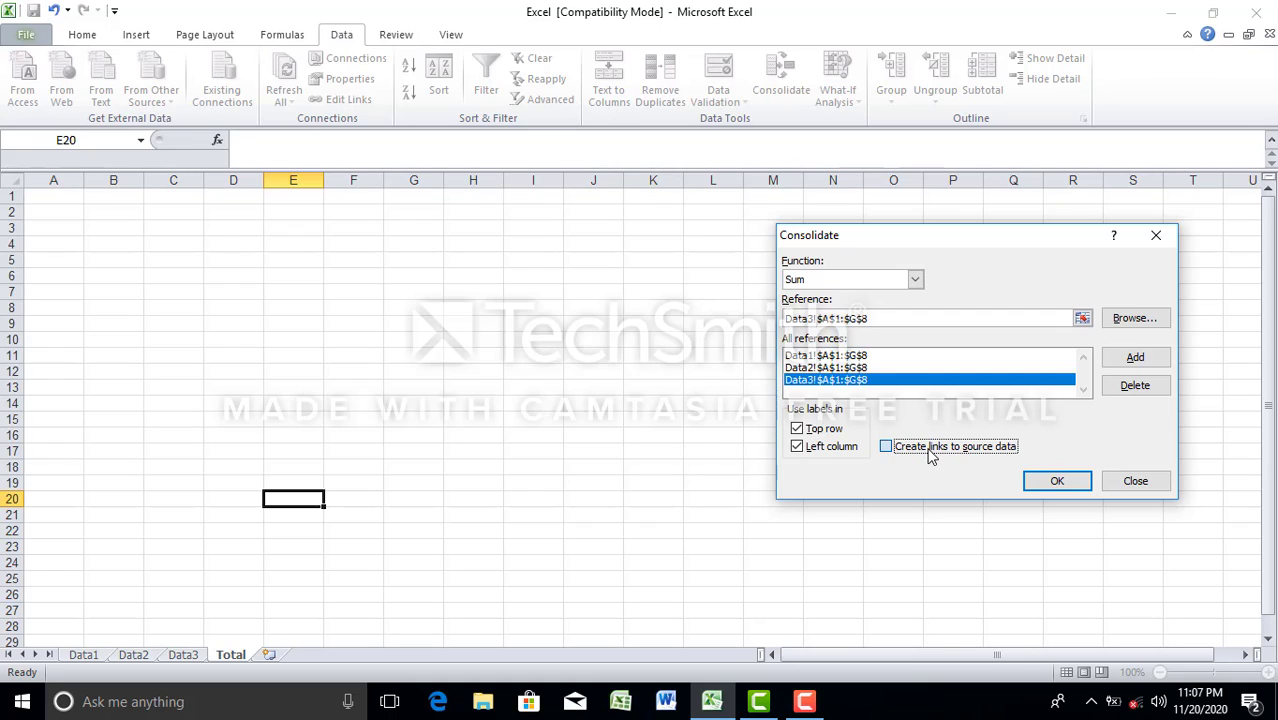
pyautogui.click(1058, 482)
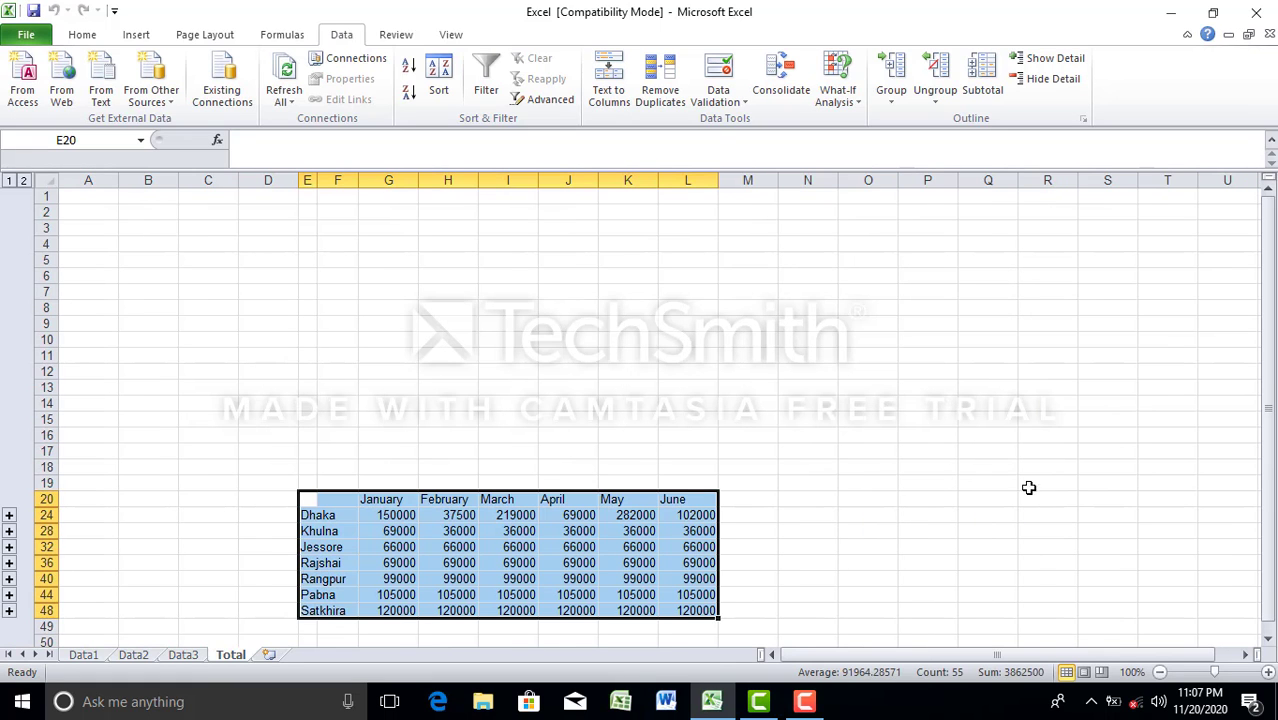
# Step: Compare the consolidated table on the Total sheet with the source tables on the Data1, Data2 and Data3 sheets
pyautogui.scroll(-4, 420, 420)
pyautogui.scroll(3, 421, 420)
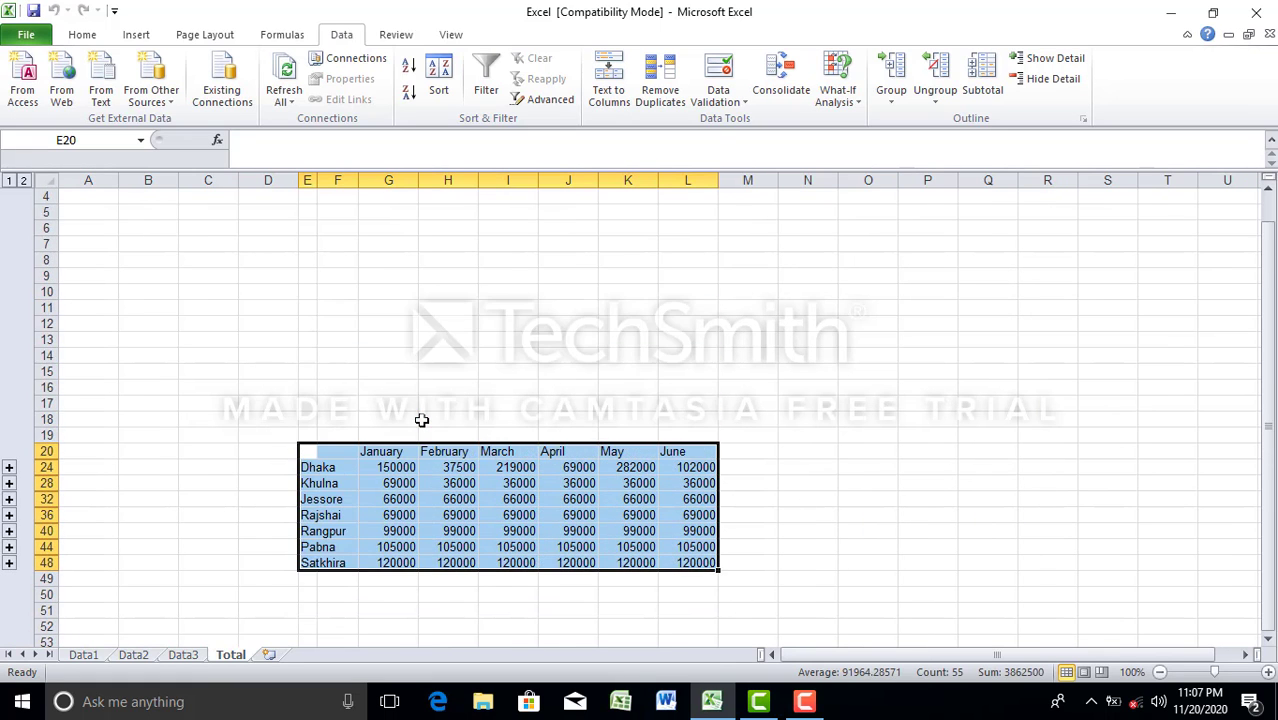
pyautogui.scroll(-4, 421, 420)
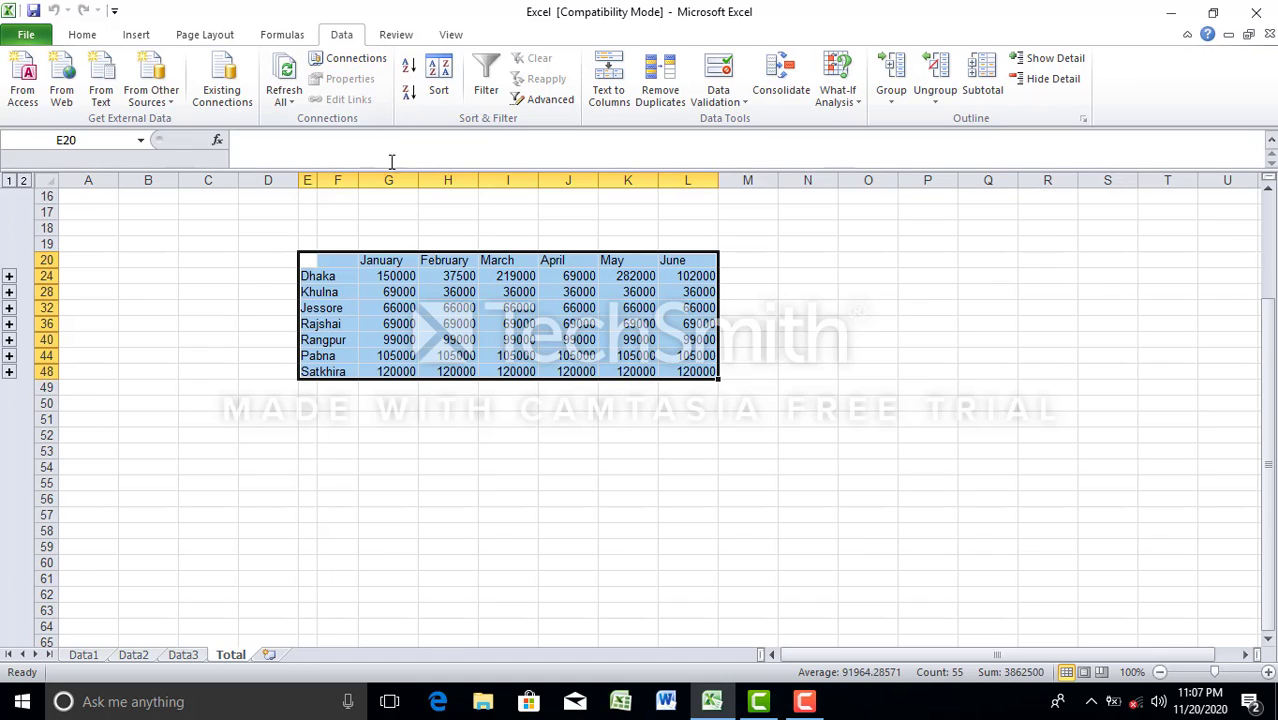
pyautogui.click(496, 515)
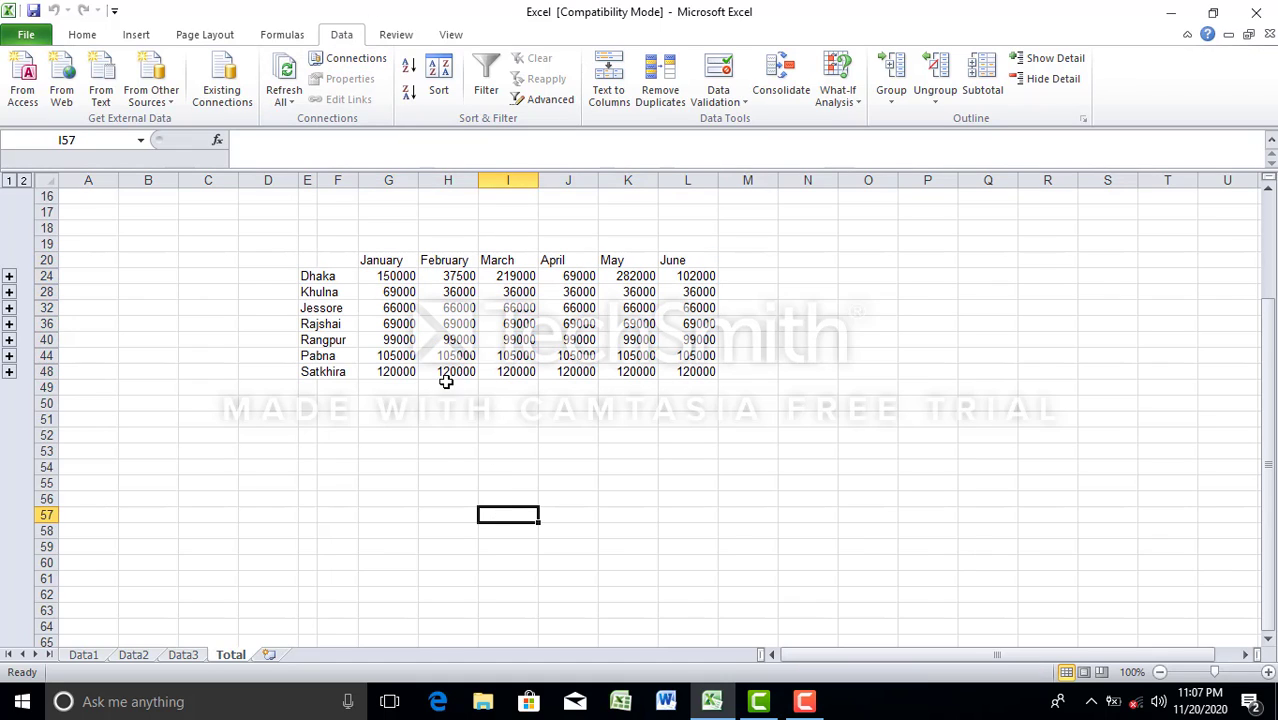
pyautogui.click(84, 656)
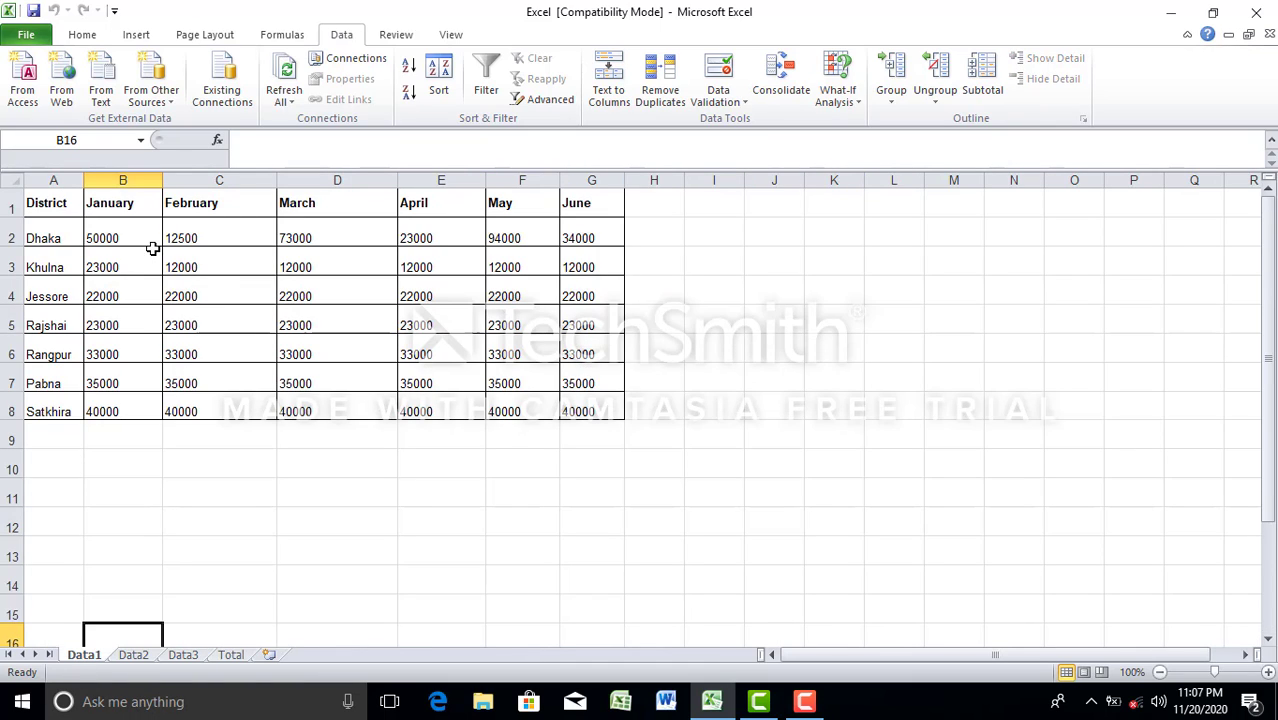
pyautogui.click(135, 652)
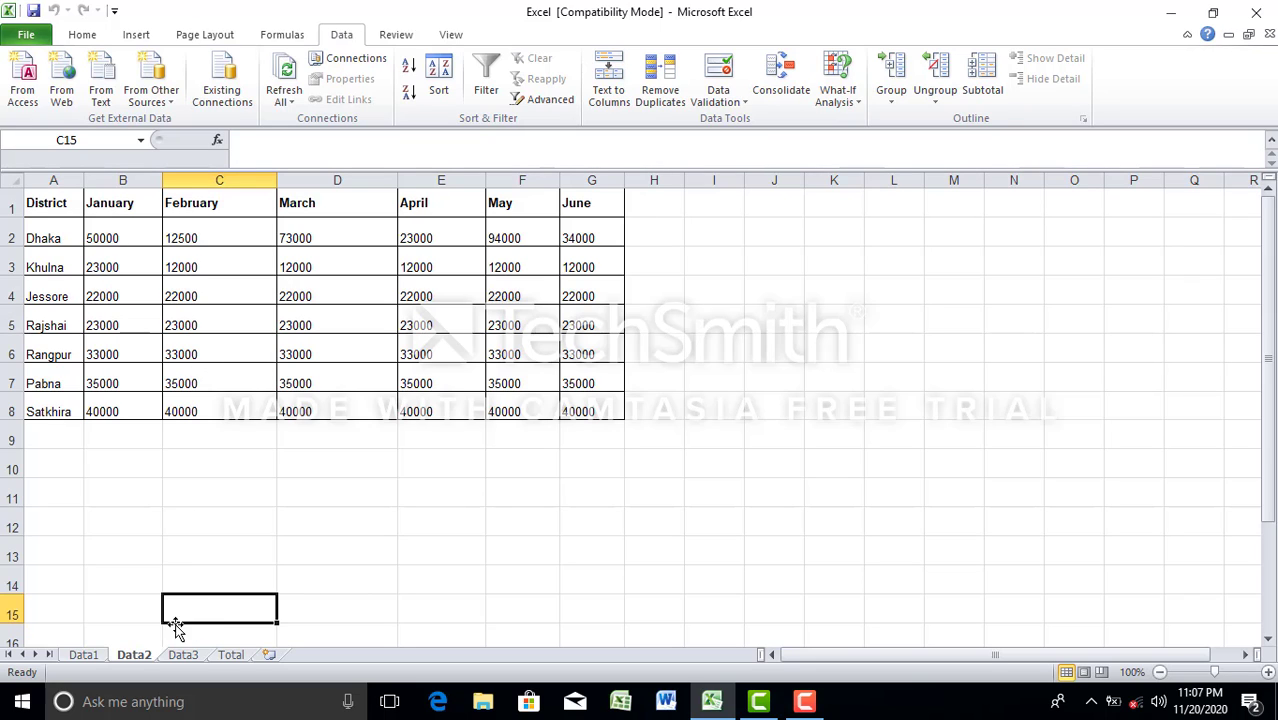
pyautogui.click(190, 654)
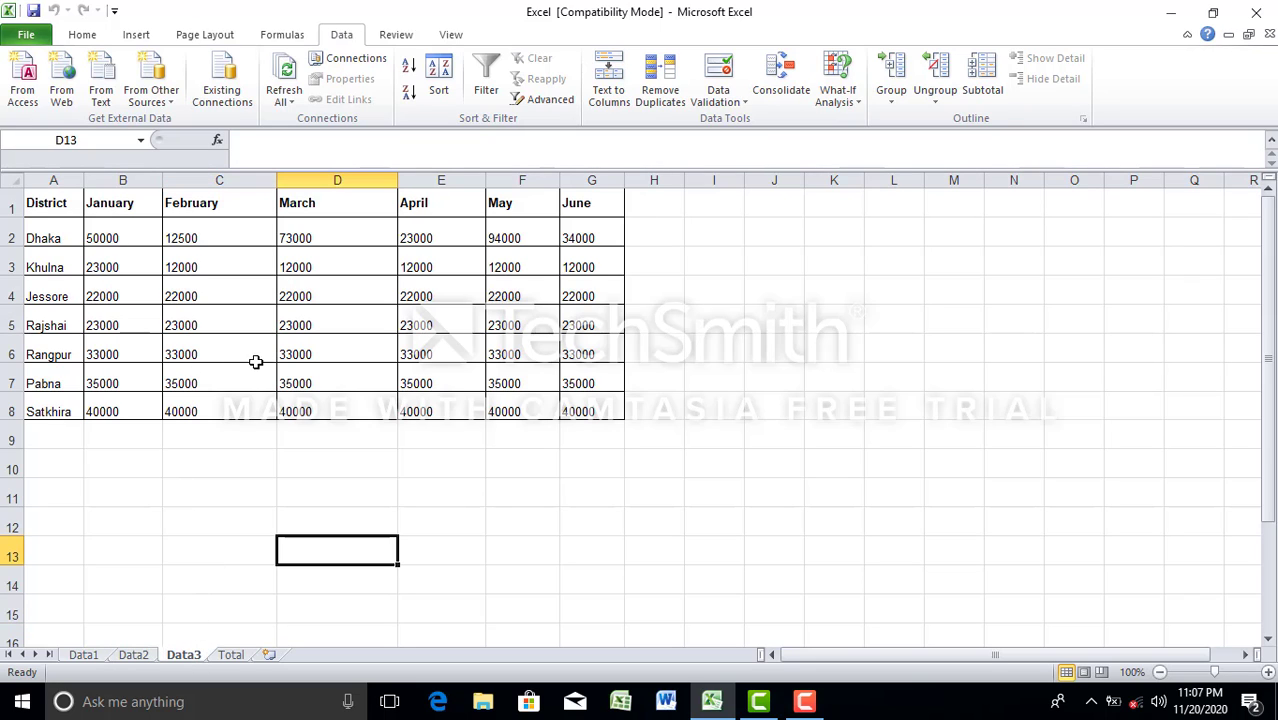
pyautogui.click(231, 653)
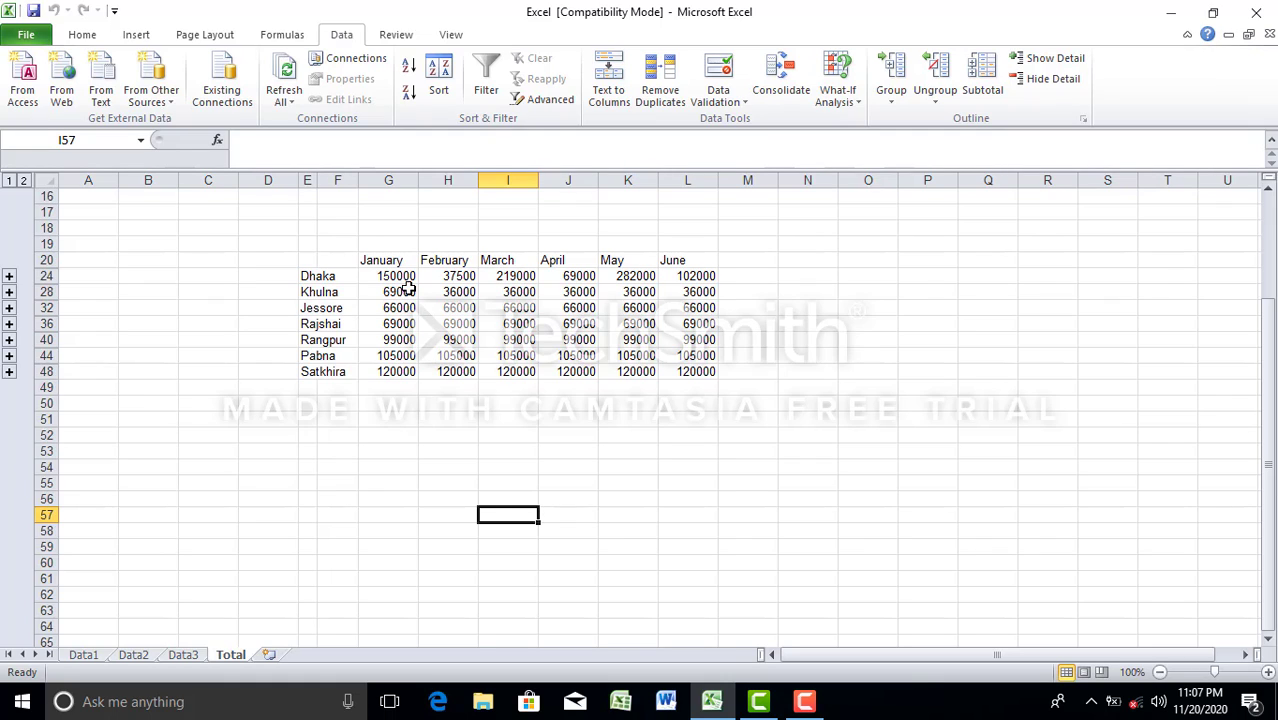
# Step: Check Satkhira's January figure on the three data sheets and inspect the formula behind its total in G48 of the Total sheet
pyautogui.click(88, 656)
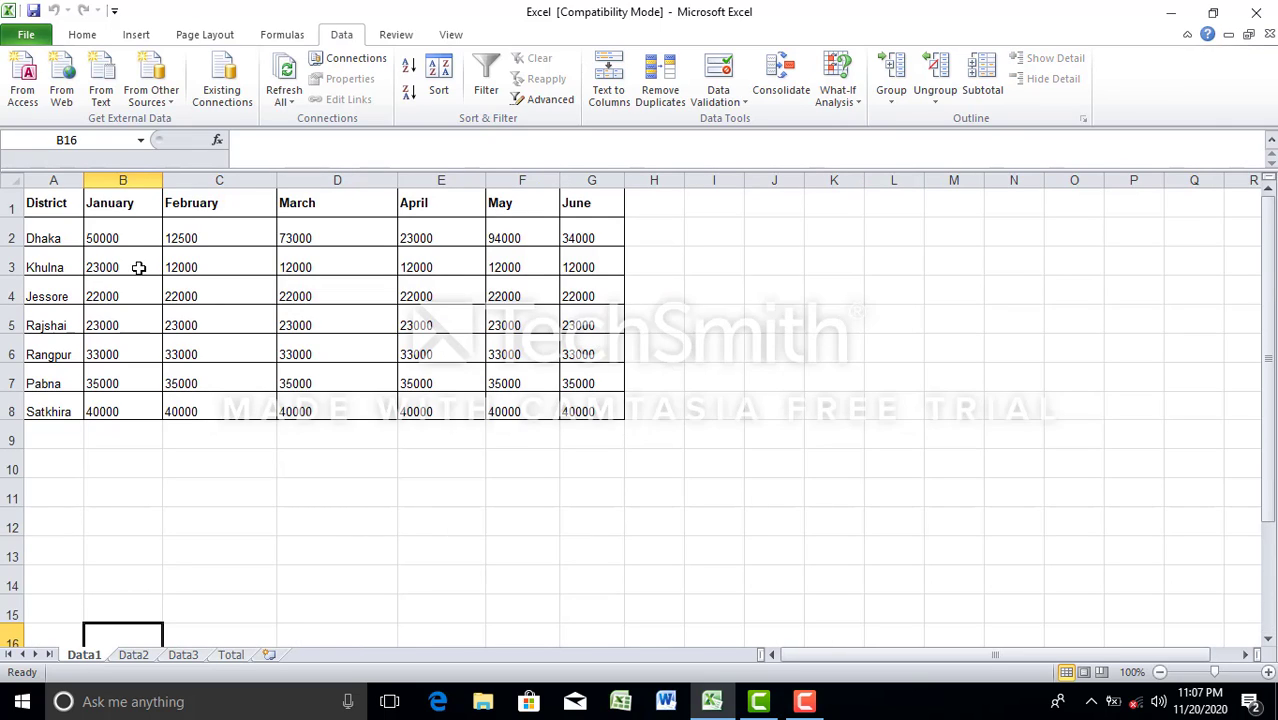
pyautogui.click(124, 411)
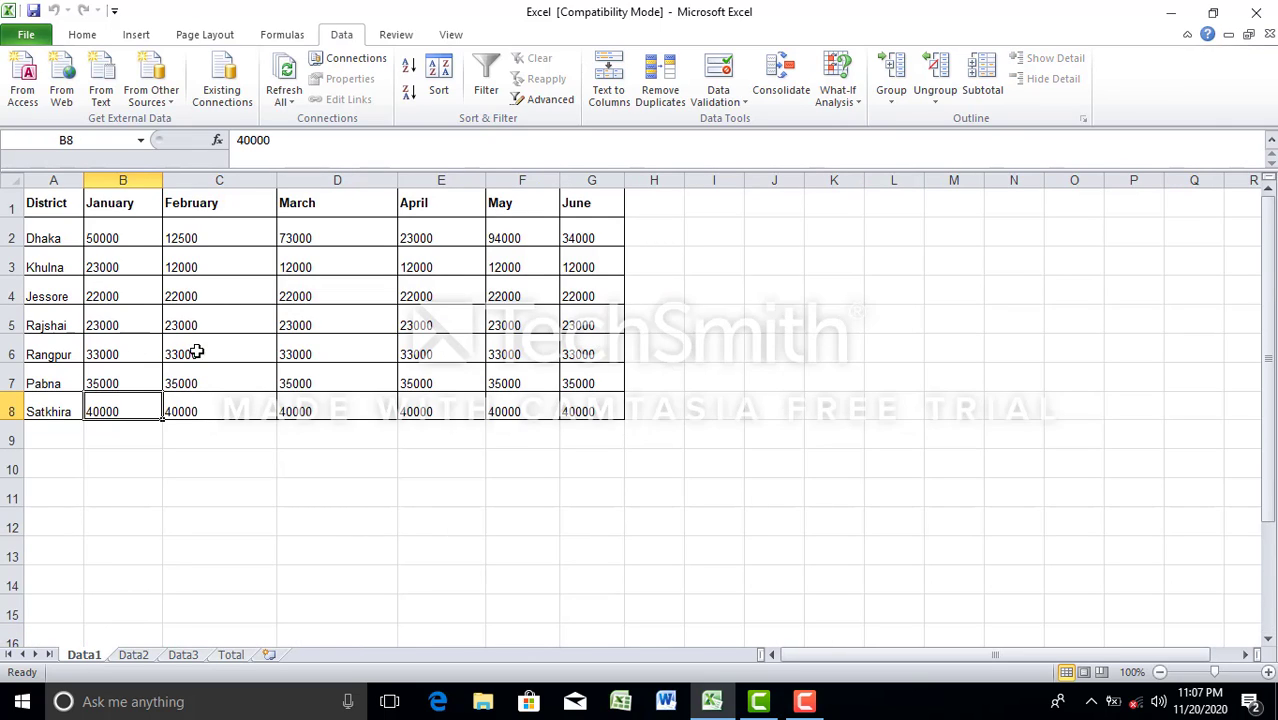
pyautogui.click(137, 655)
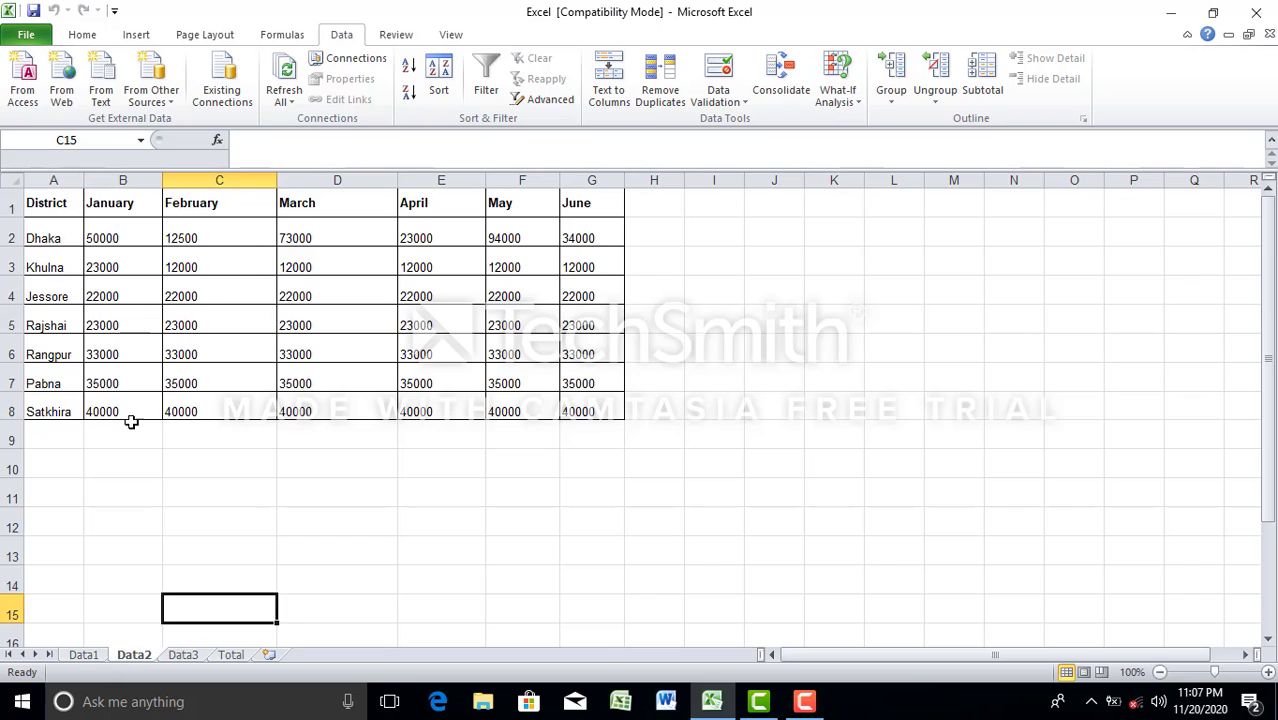
pyautogui.click(188, 656)
pyautogui.click(236, 656)
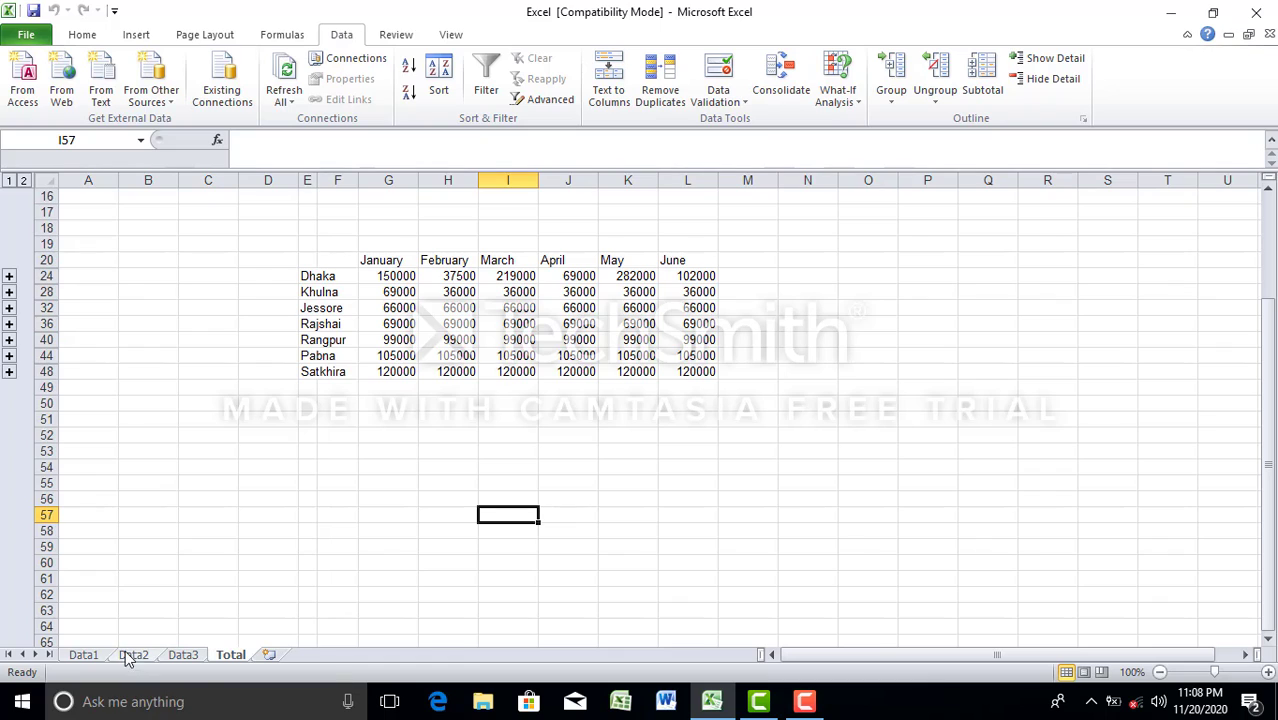
pyautogui.click(86, 655)
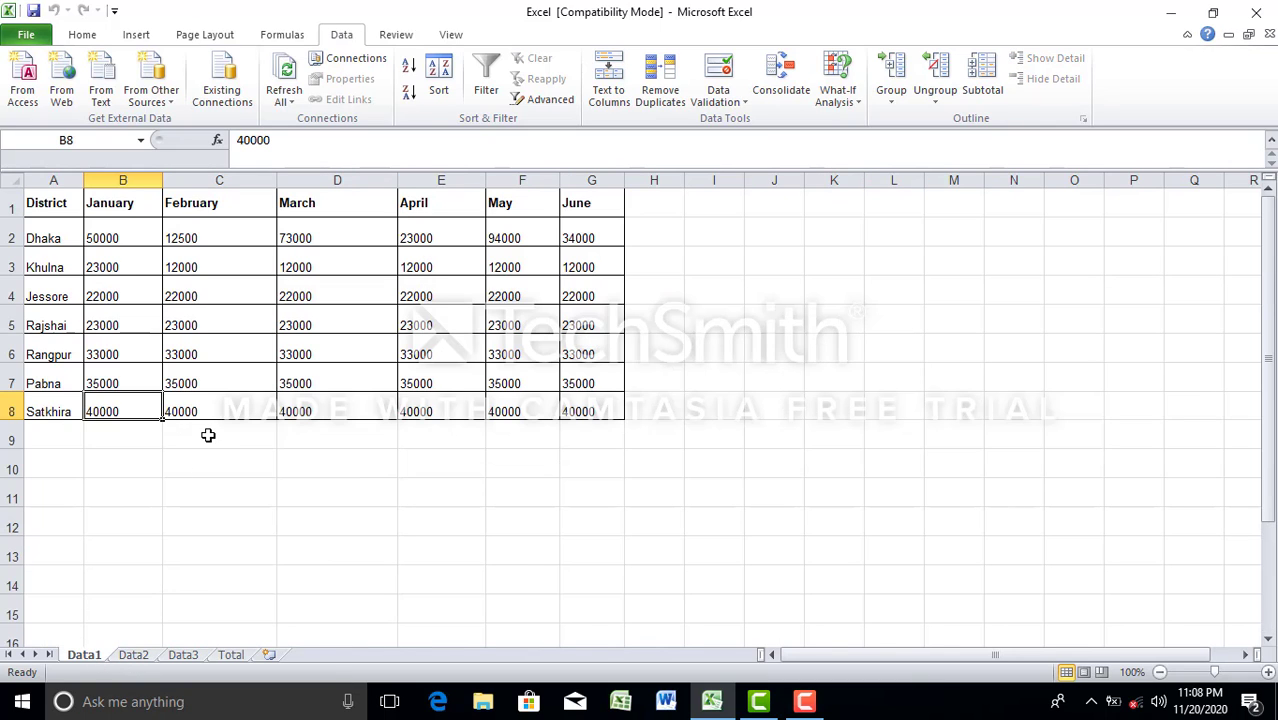
pyautogui.click(143, 655)
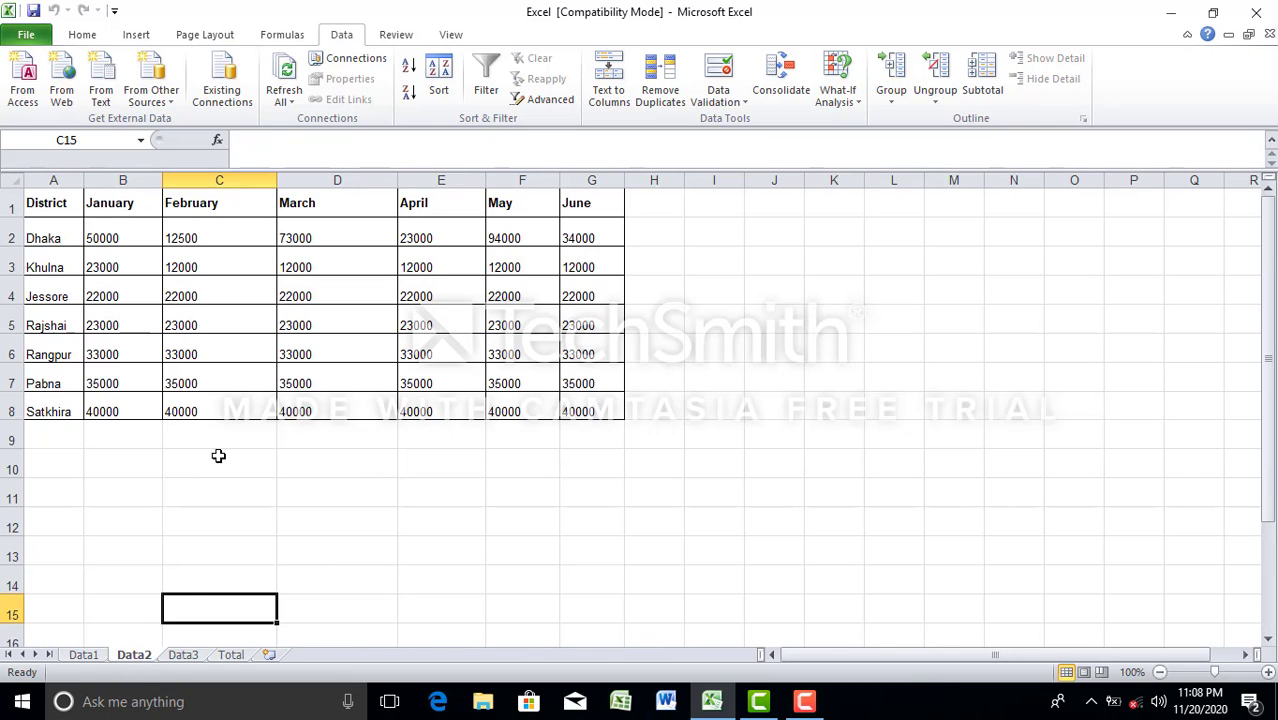
pyautogui.click(185, 656)
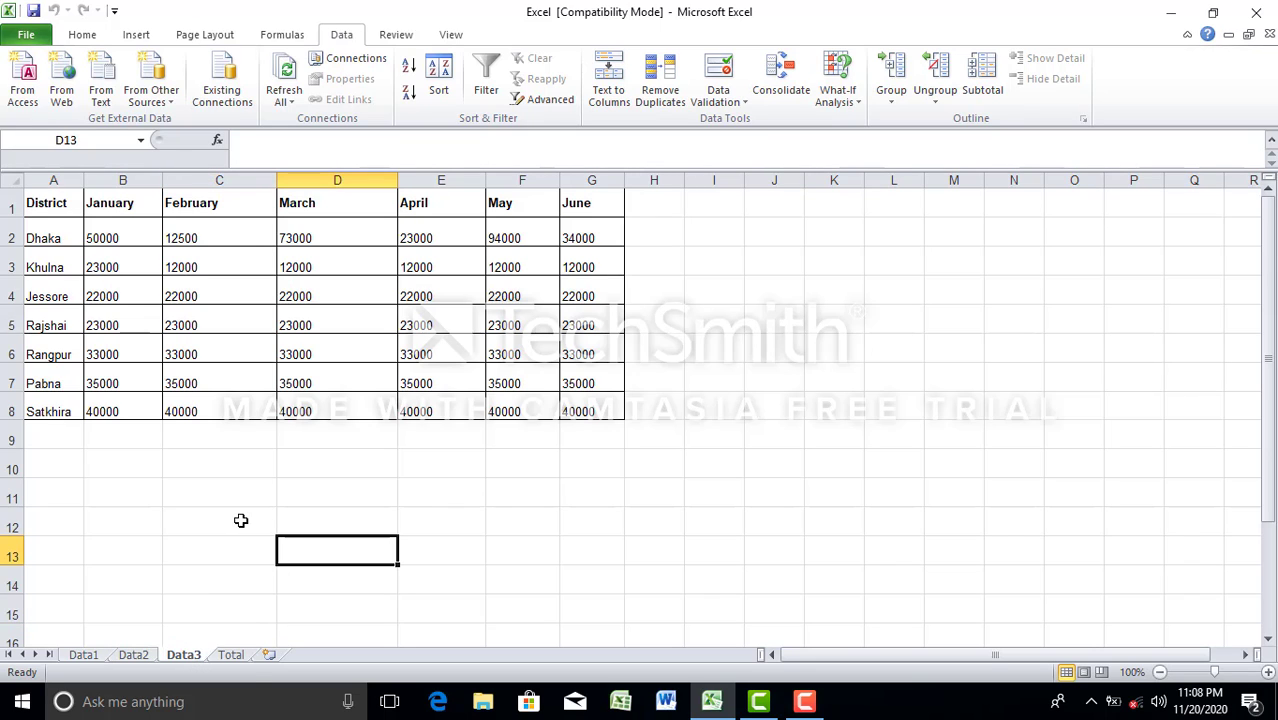
pyautogui.click(231, 655)
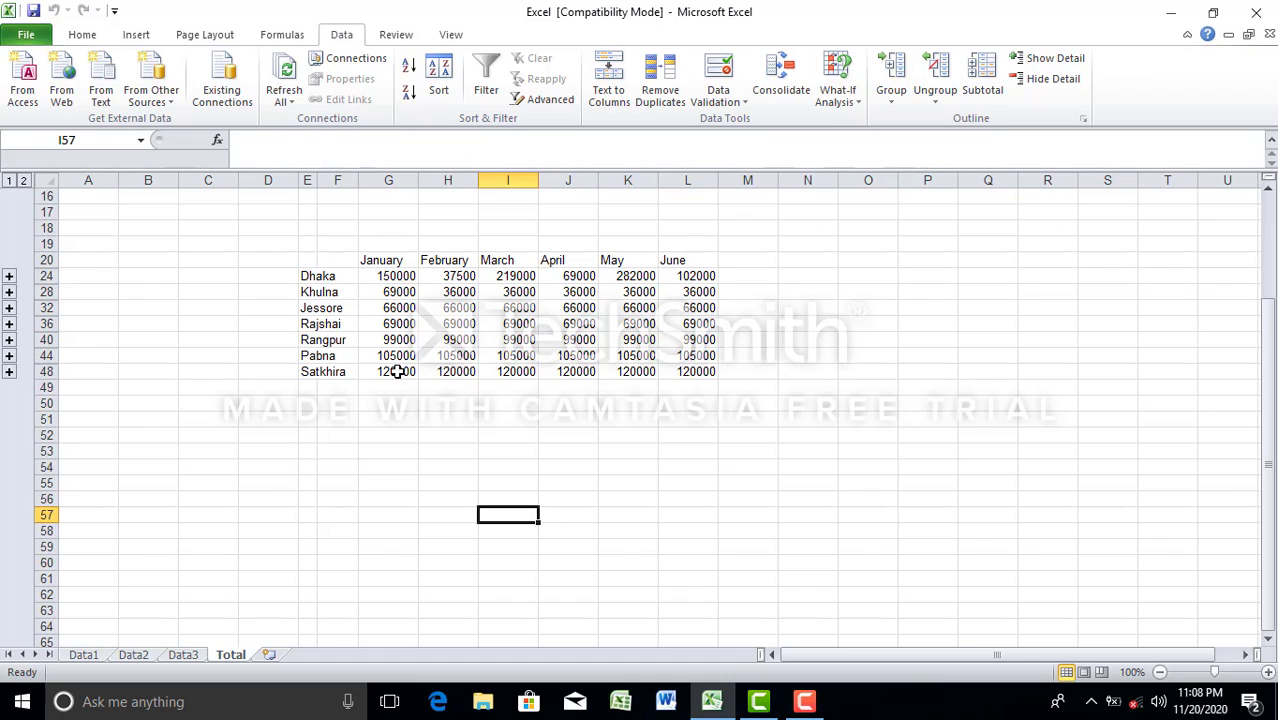
pyautogui.doubleClick(397, 371)
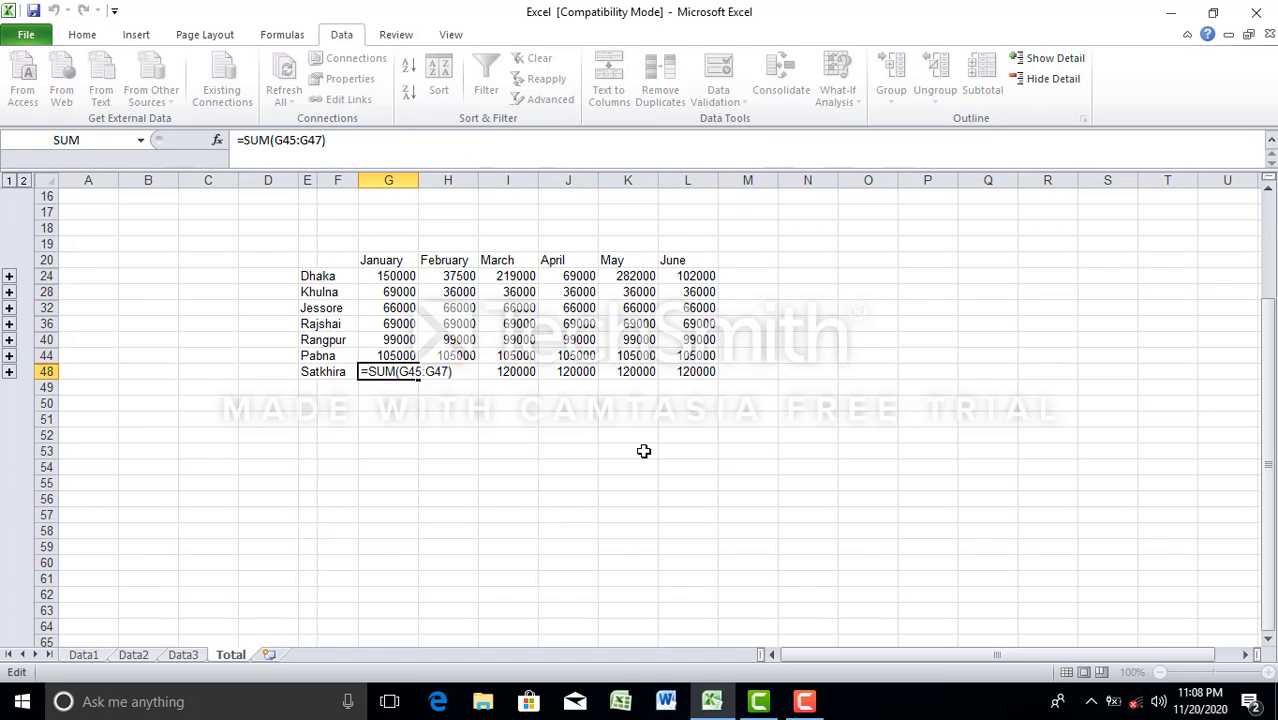
pyautogui.press('Return')
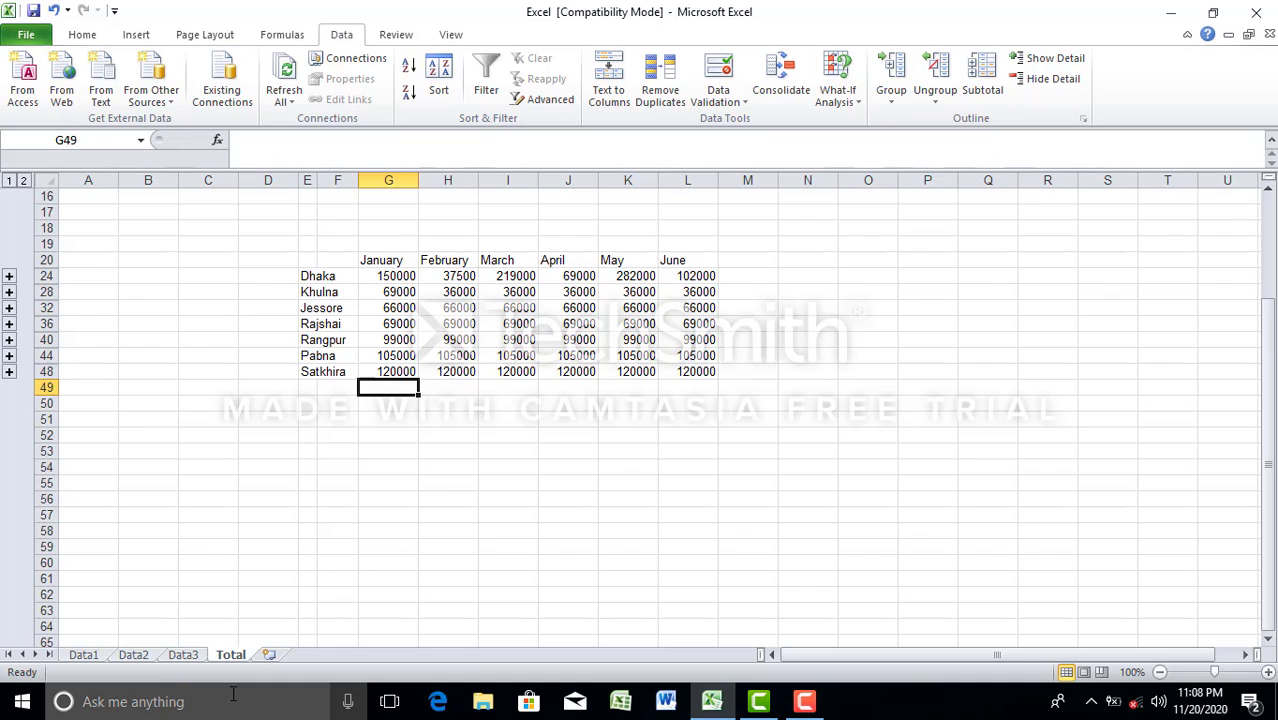
# Step: Set Satkhira's February figure, cell C8 on the Data1 sheet, to 100
pyautogui.click(83, 654)
pyautogui.click(234, 410)
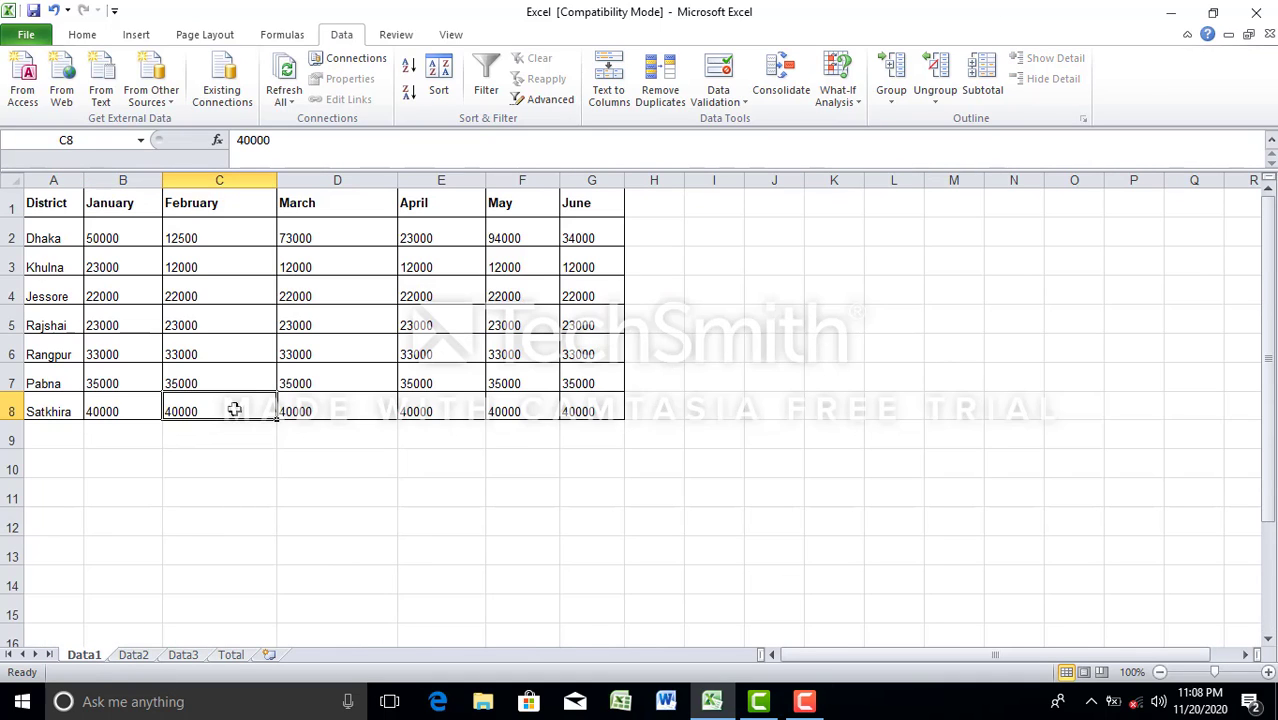
pyautogui.write('1')
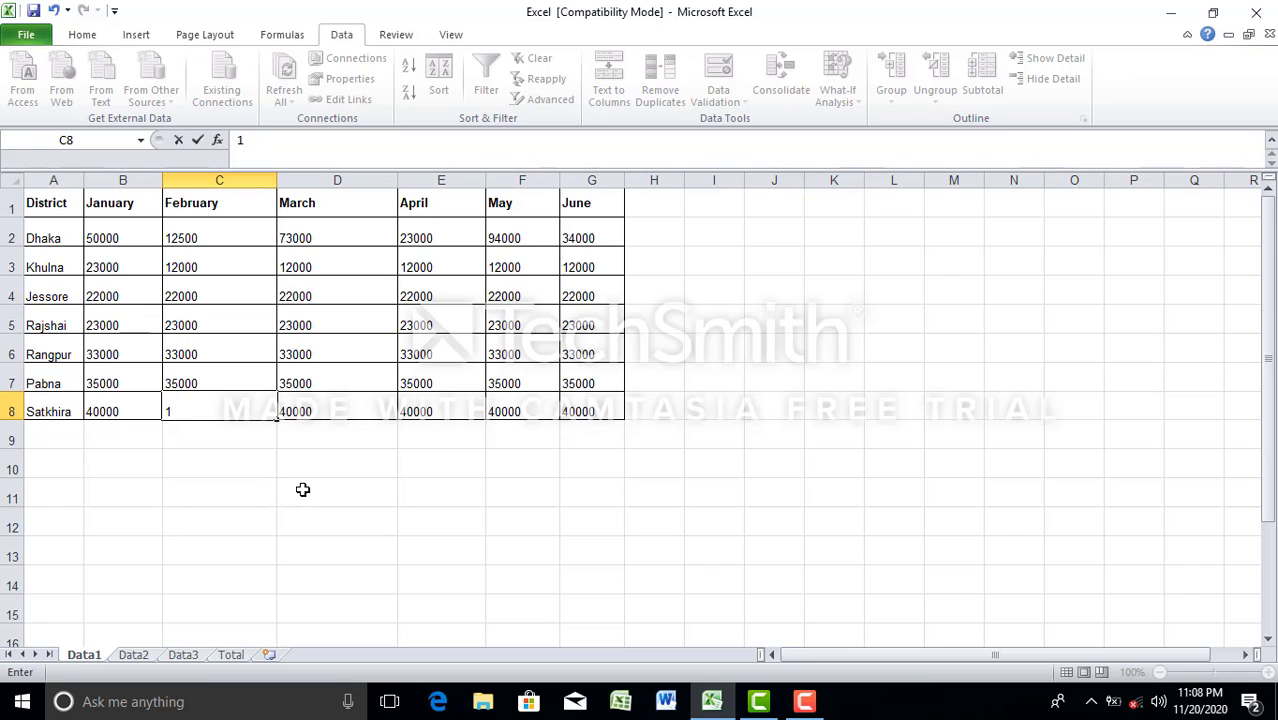
pyautogui.write('100')
pyautogui.click(302, 515)
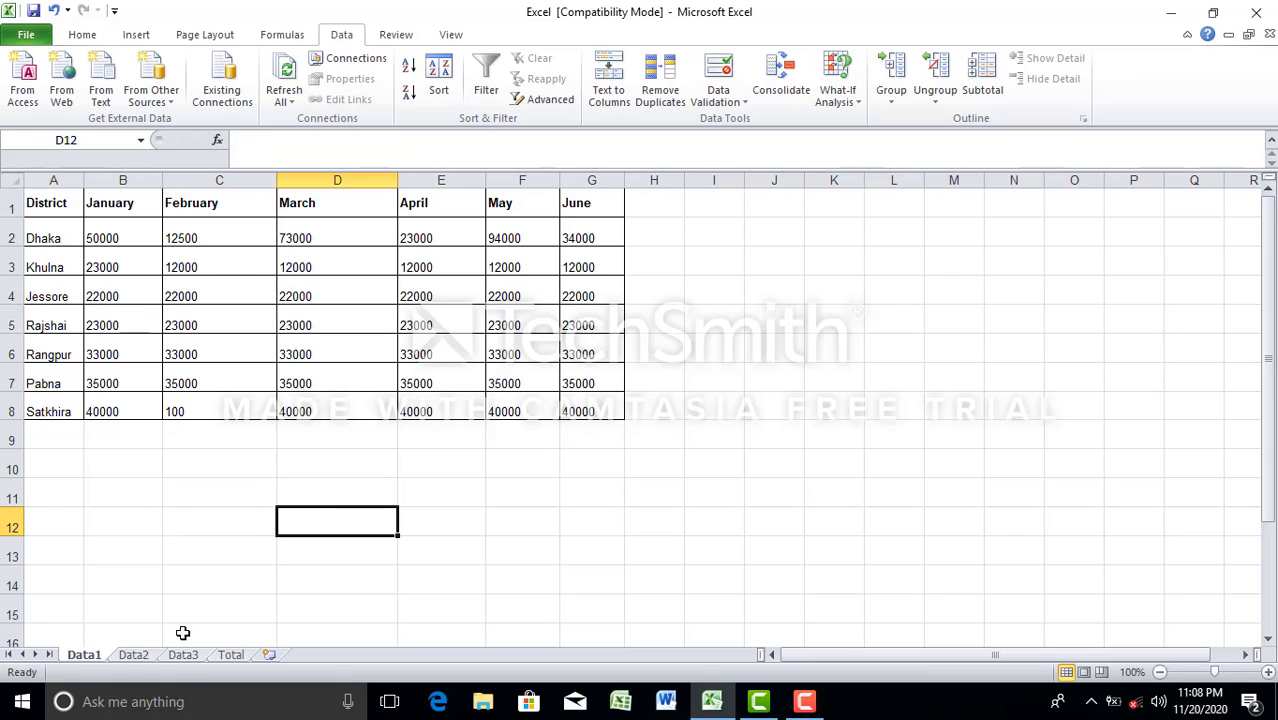
# Step: Set Satkhira's February figure in cell C8 to 100 on both the Data2 and Data3 sheets
pyautogui.click(133, 654)
pyautogui.click(212, 410)
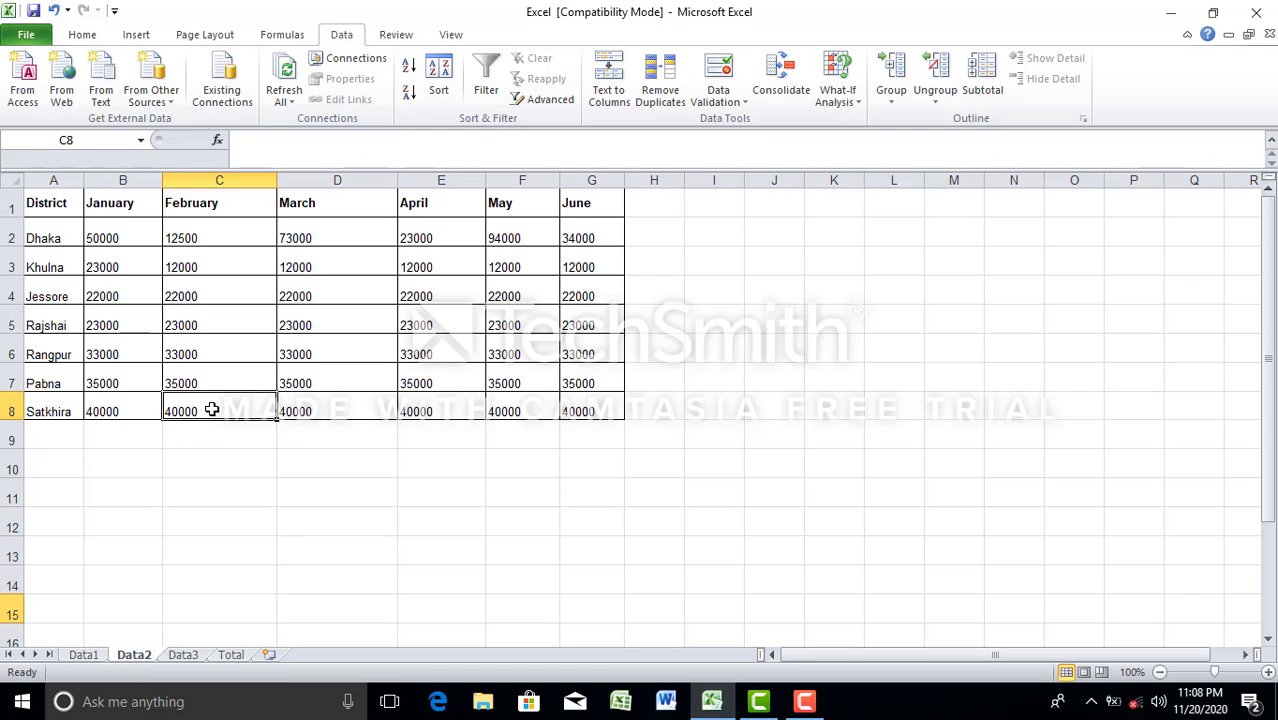
pyautogui.write('100')
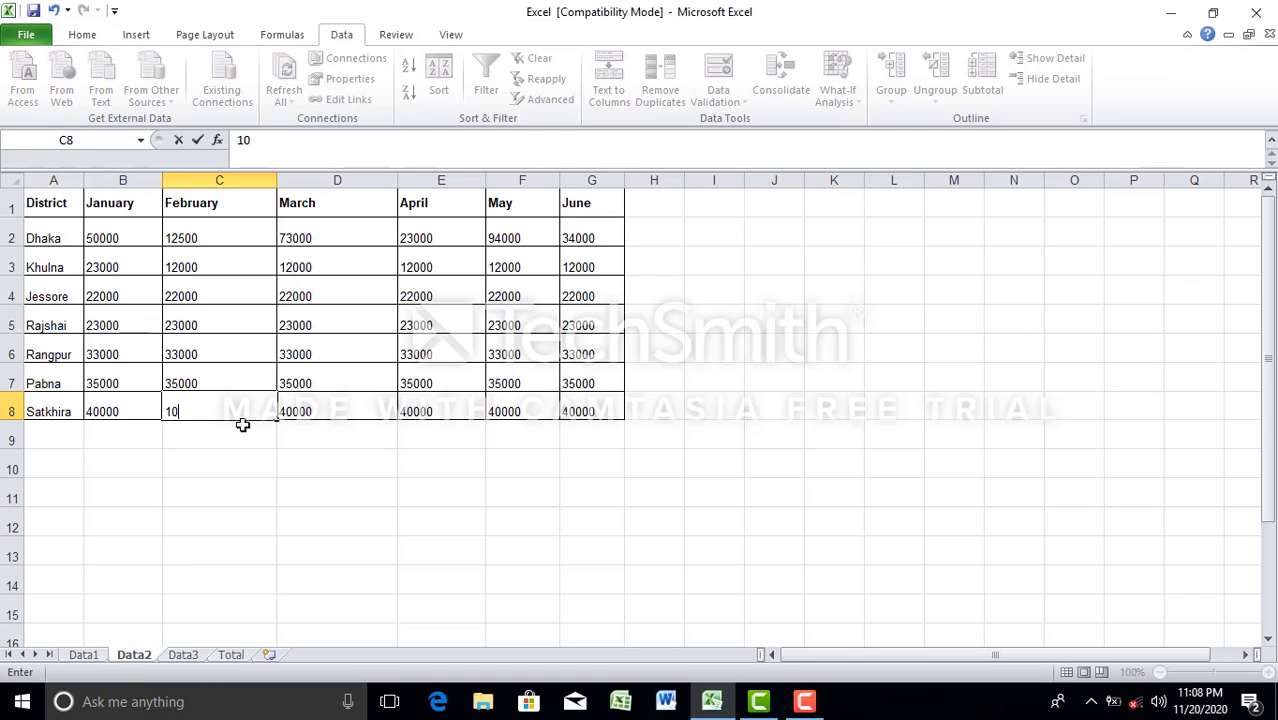
pyautogui.click(300, 516)
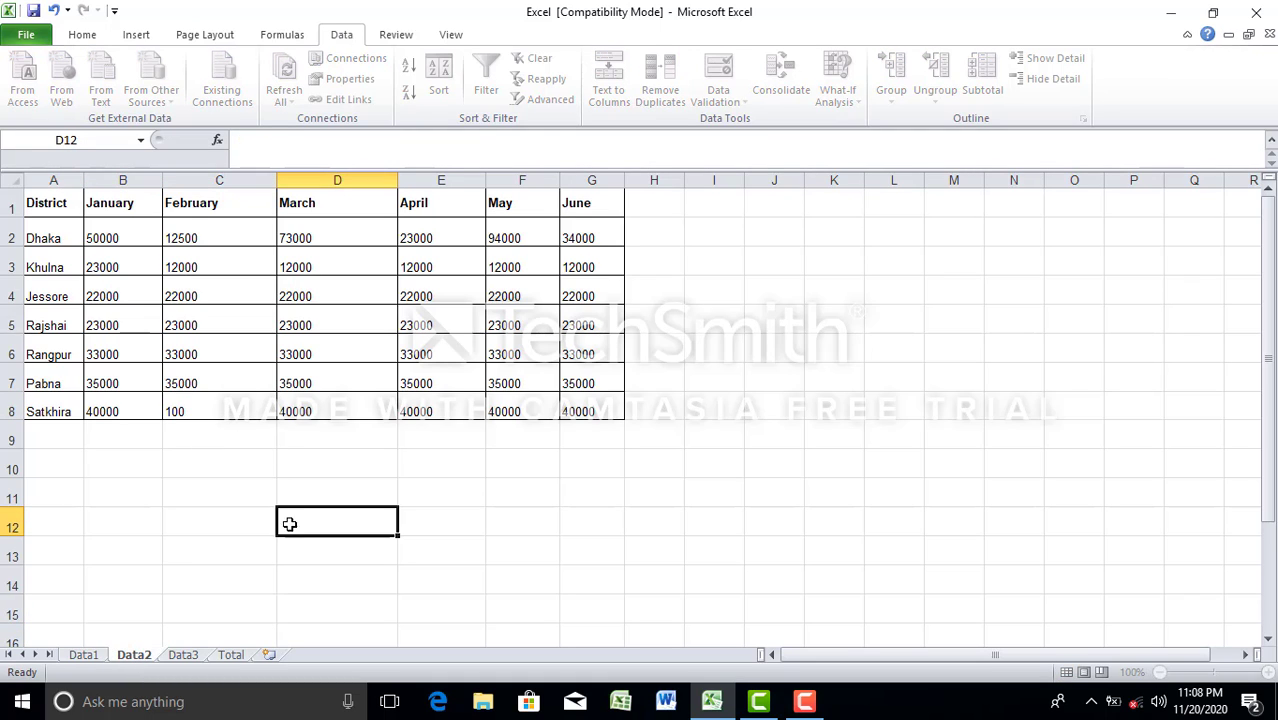
pyautogui.click(207, 414)
pyautogui.write('100')
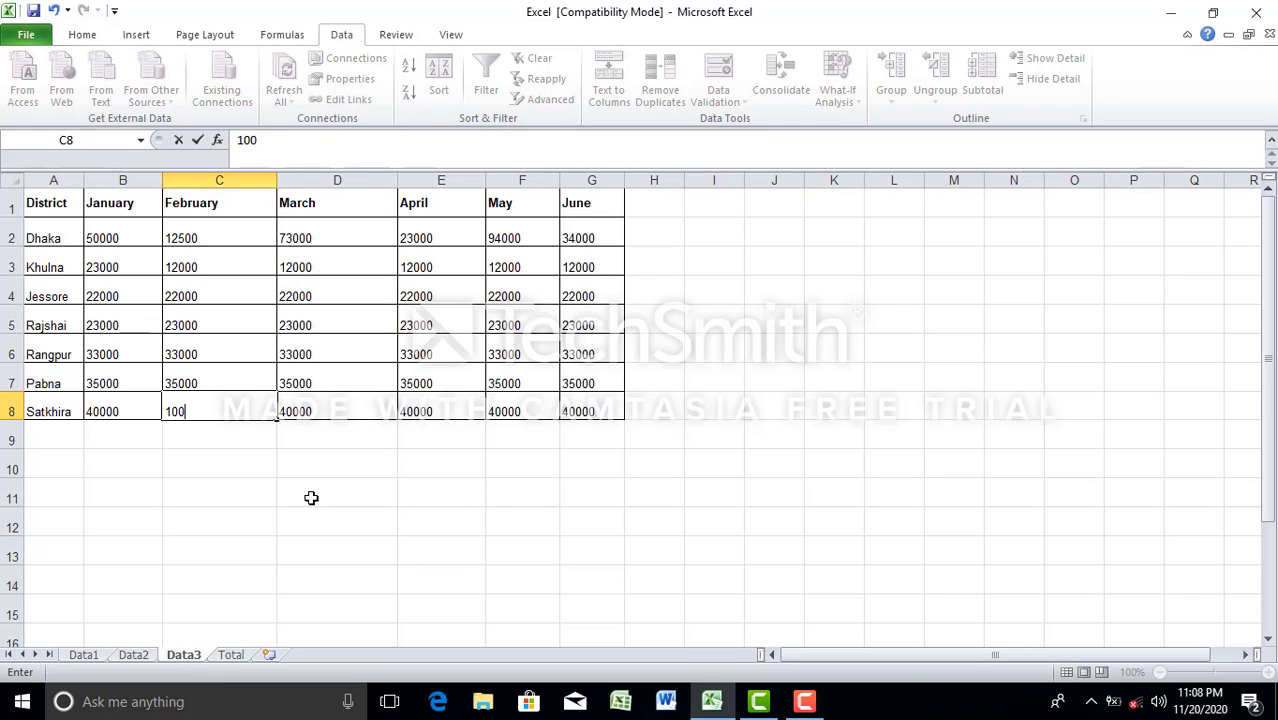
pyautogui.click(342, 529)
# Step: Check Satkhira's February total in H48 of the Total sheet against the edited source figure on the Data3 sheet
pyautogui.click(231, 655)
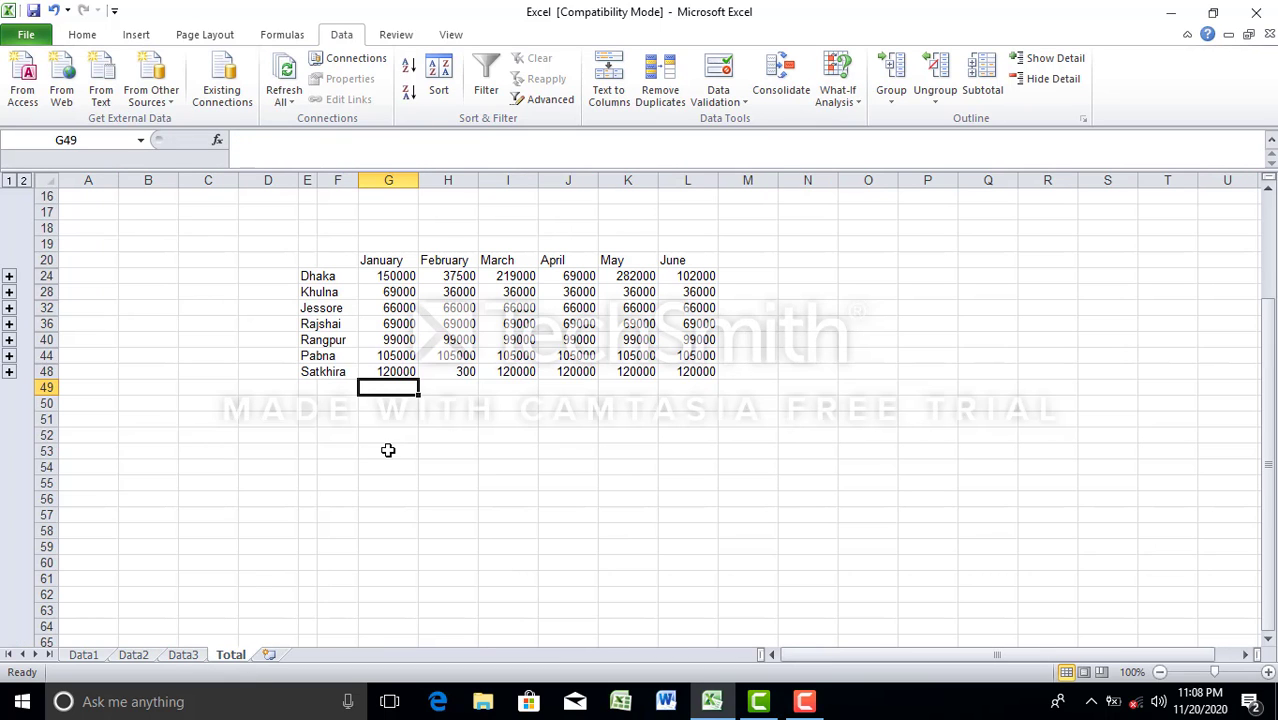
pyautogui.click(470, 371)
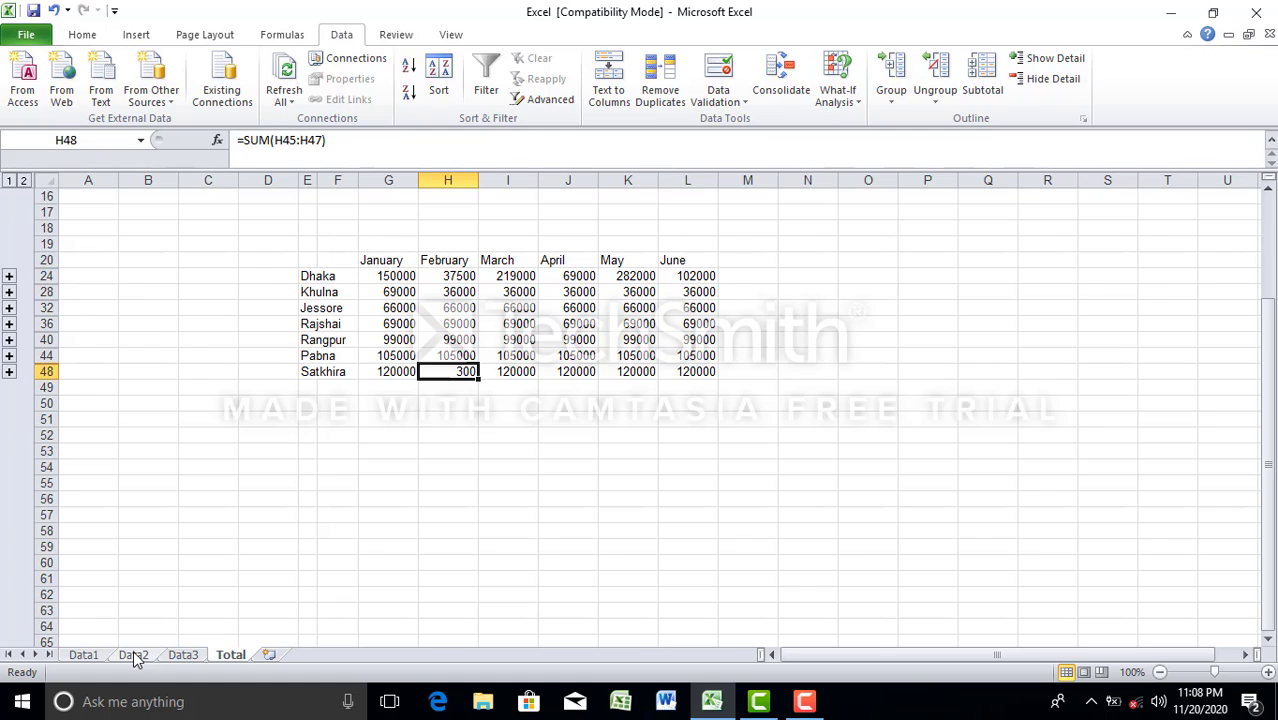
pyautogui.click(183, 655)
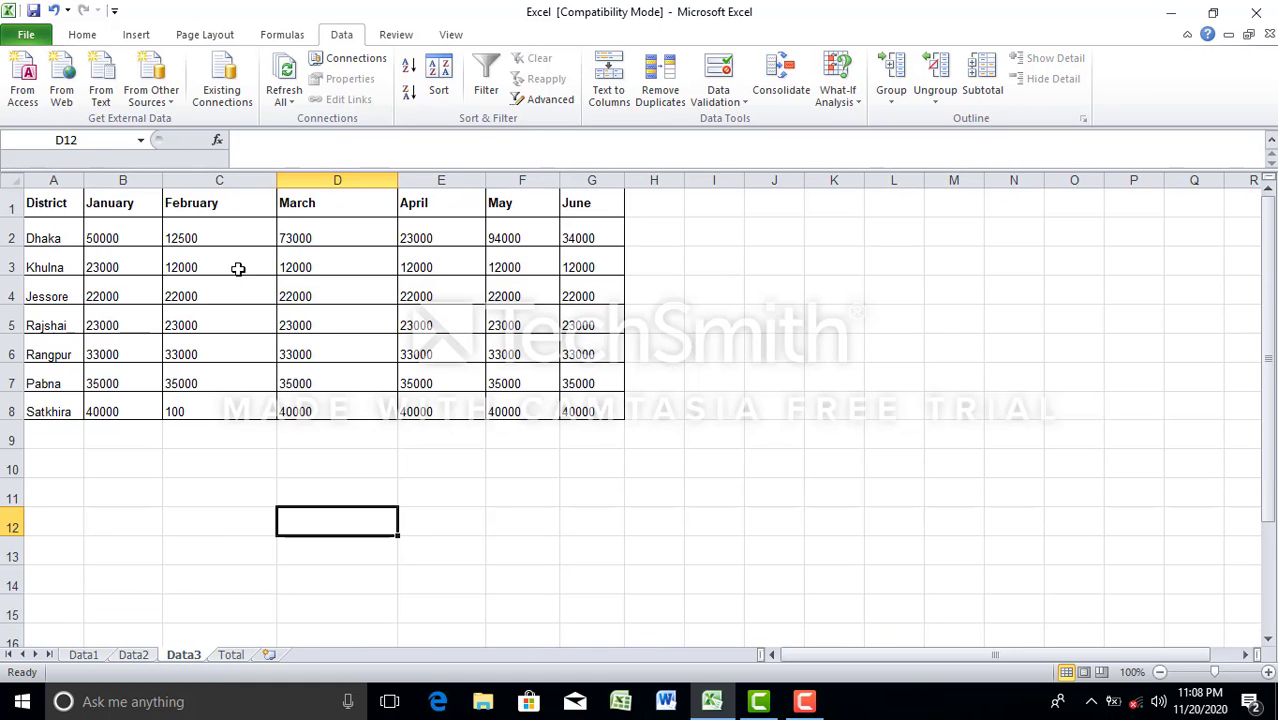
pyautogui.click(228, 655)
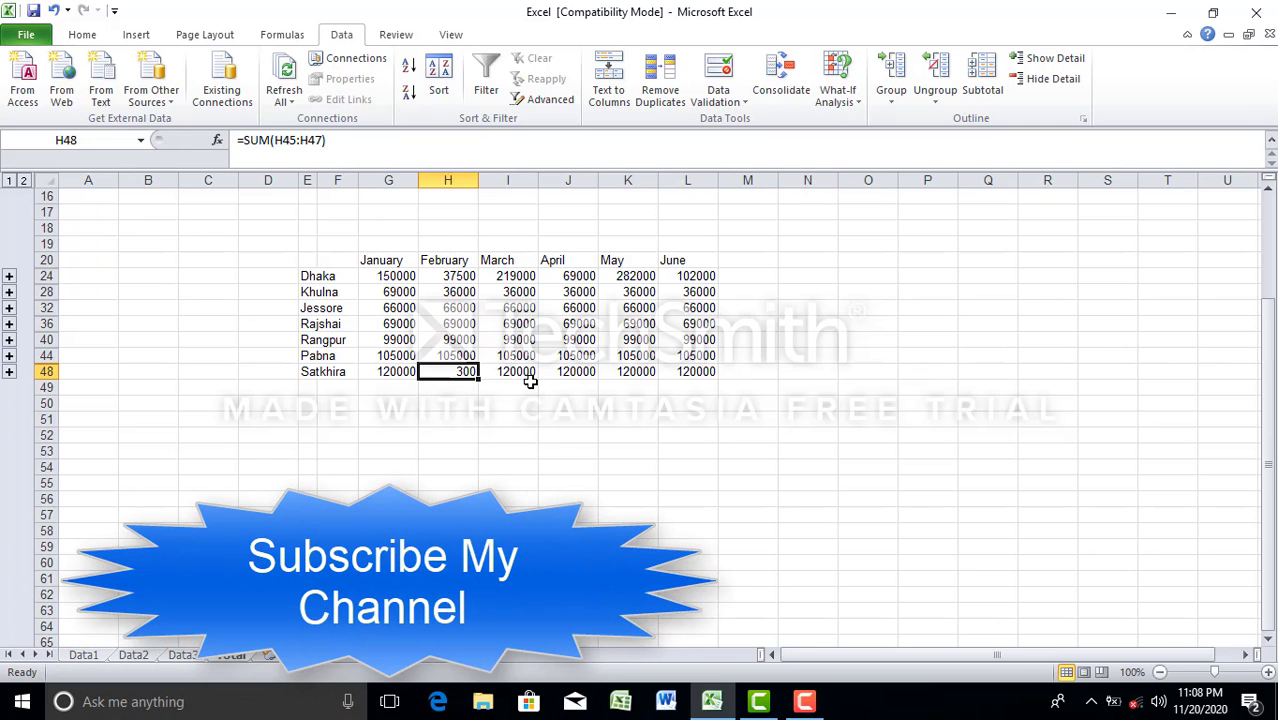